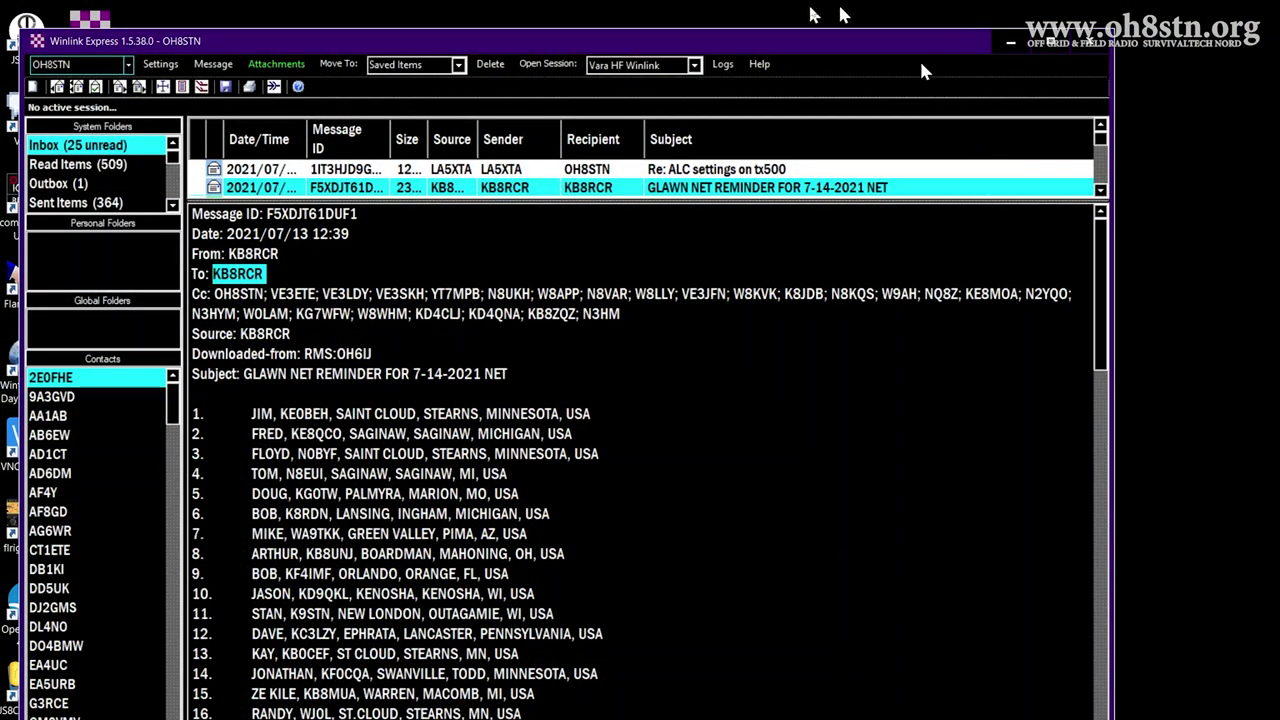
- Create a new Winlink message and address it to the net contact's call sign
left_click(33, 88)
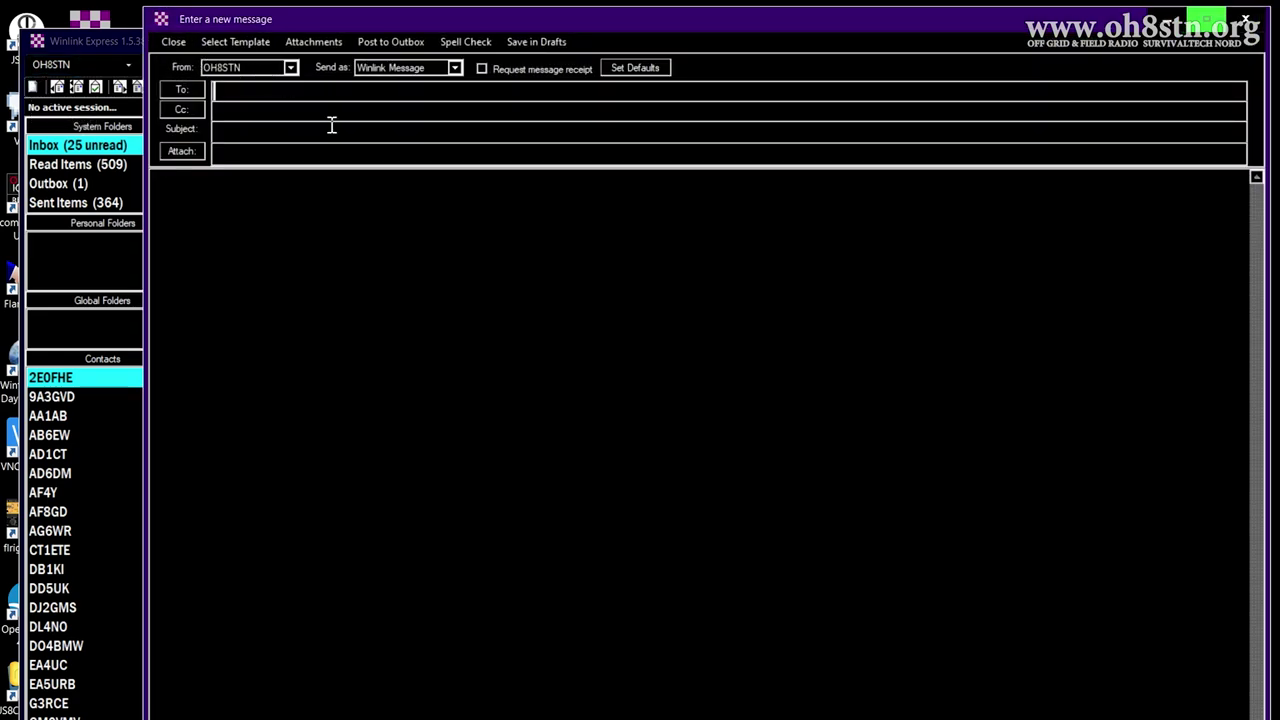
type("KB8RCR")
key("BackSpace")
- Open the Winlink Check In form from the GENERAL Forms group of the Standard Templates
left_click(240, 48)
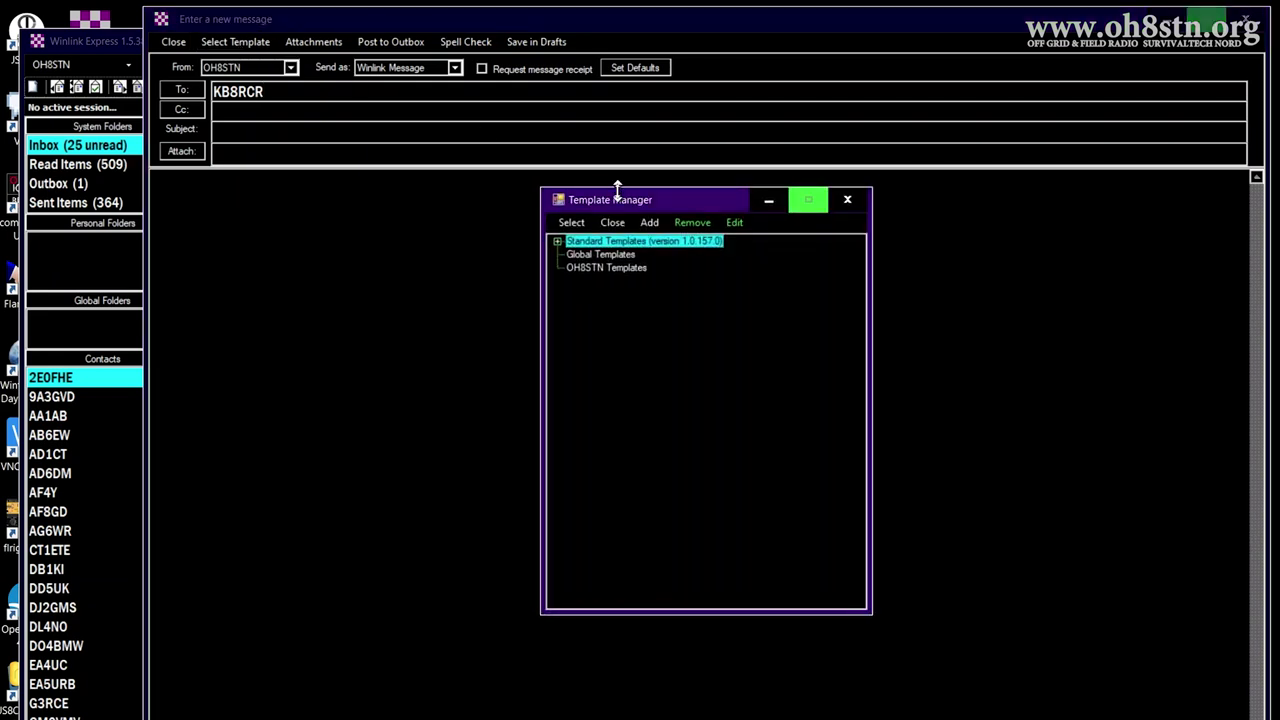
double_click(600, 245)
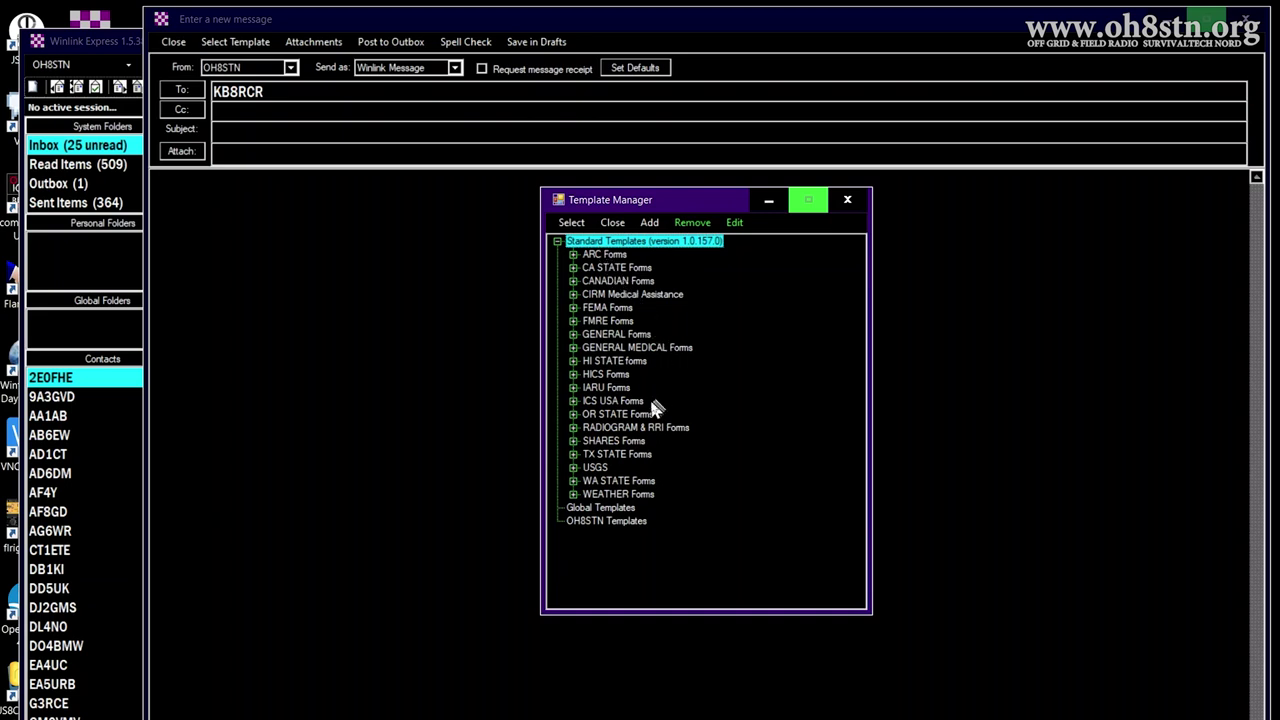
double_click(620, 335)
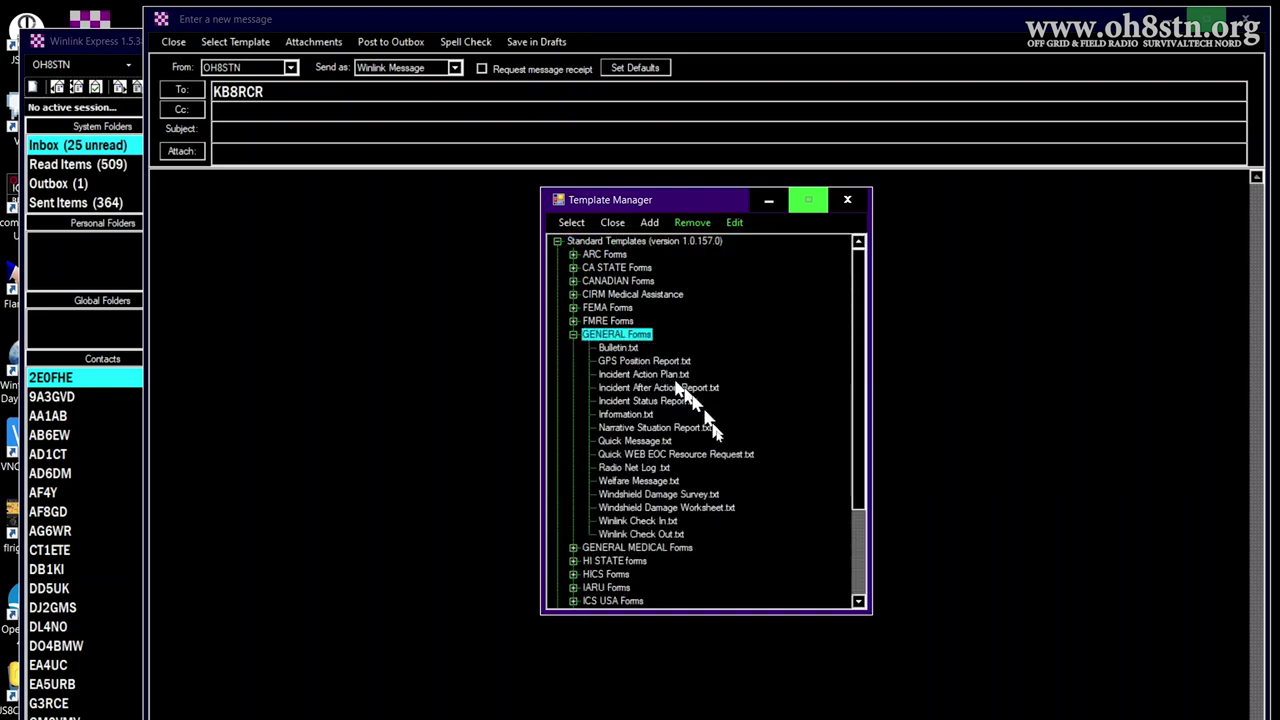
left_click(668, 521)
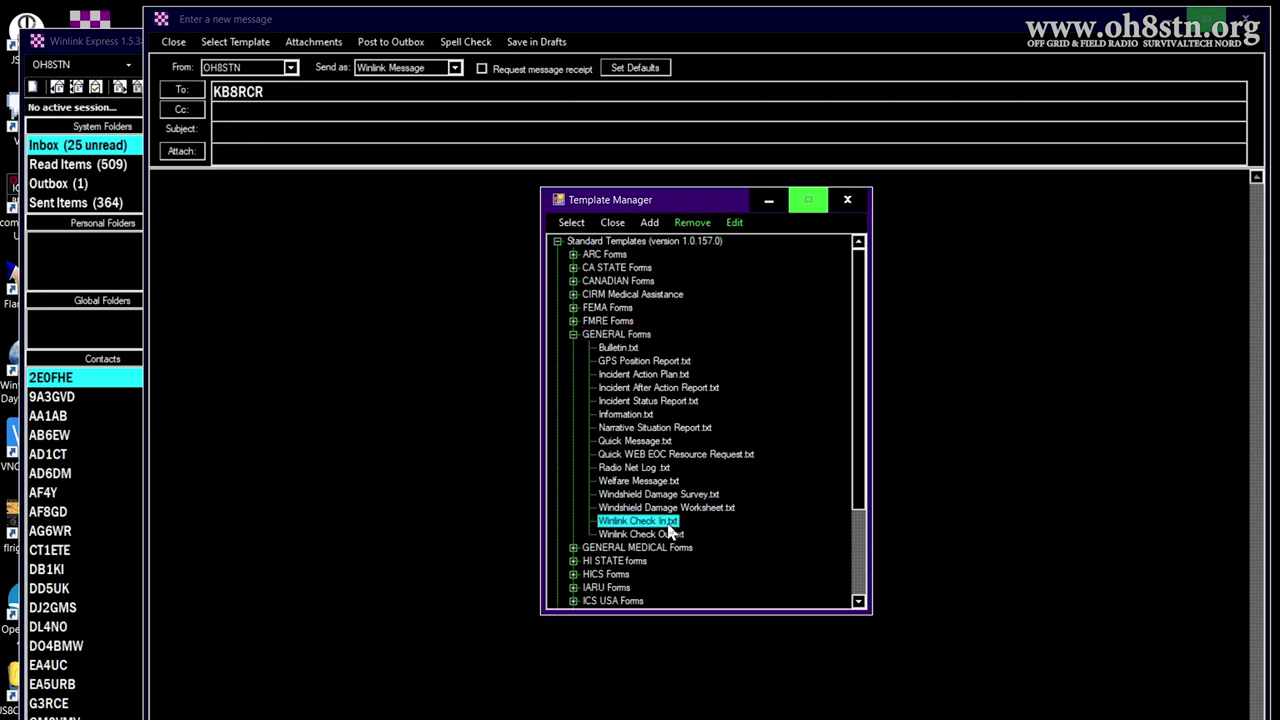
double_click(668, 529)
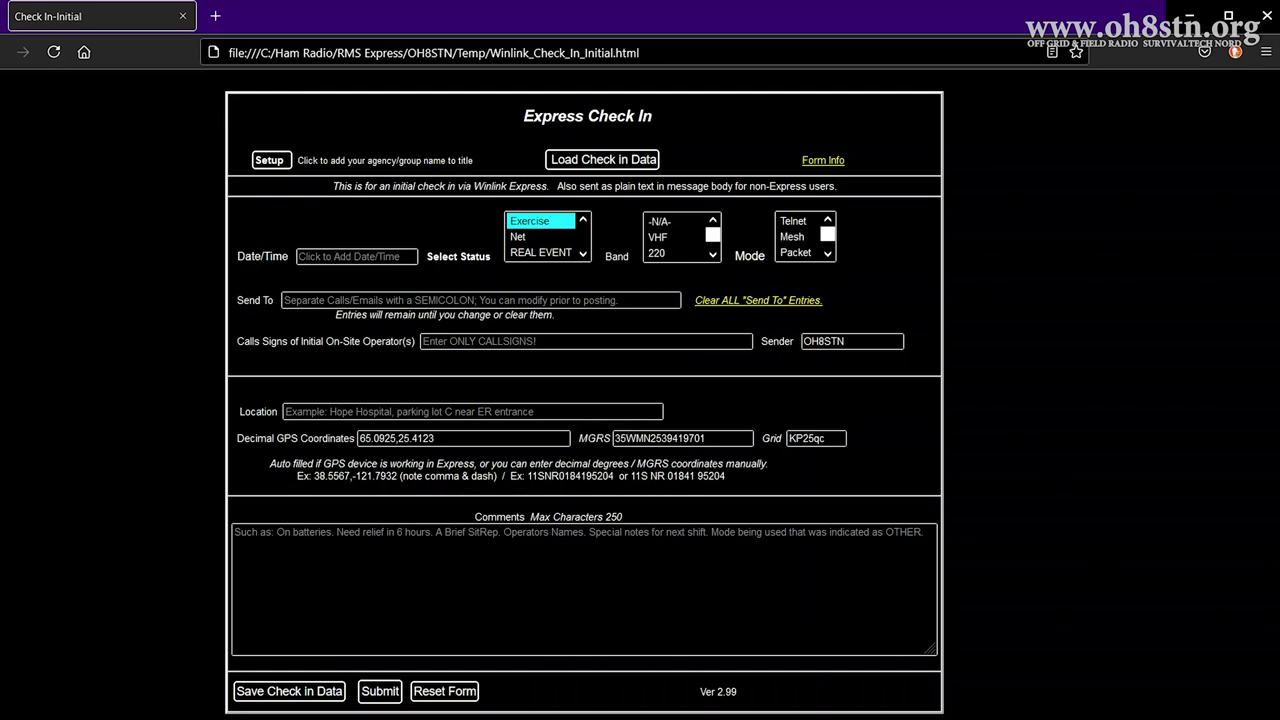
- Fill in the check-in date and time as 2021-7-16 13:58 and set the status to Net
left_click(338, 257)
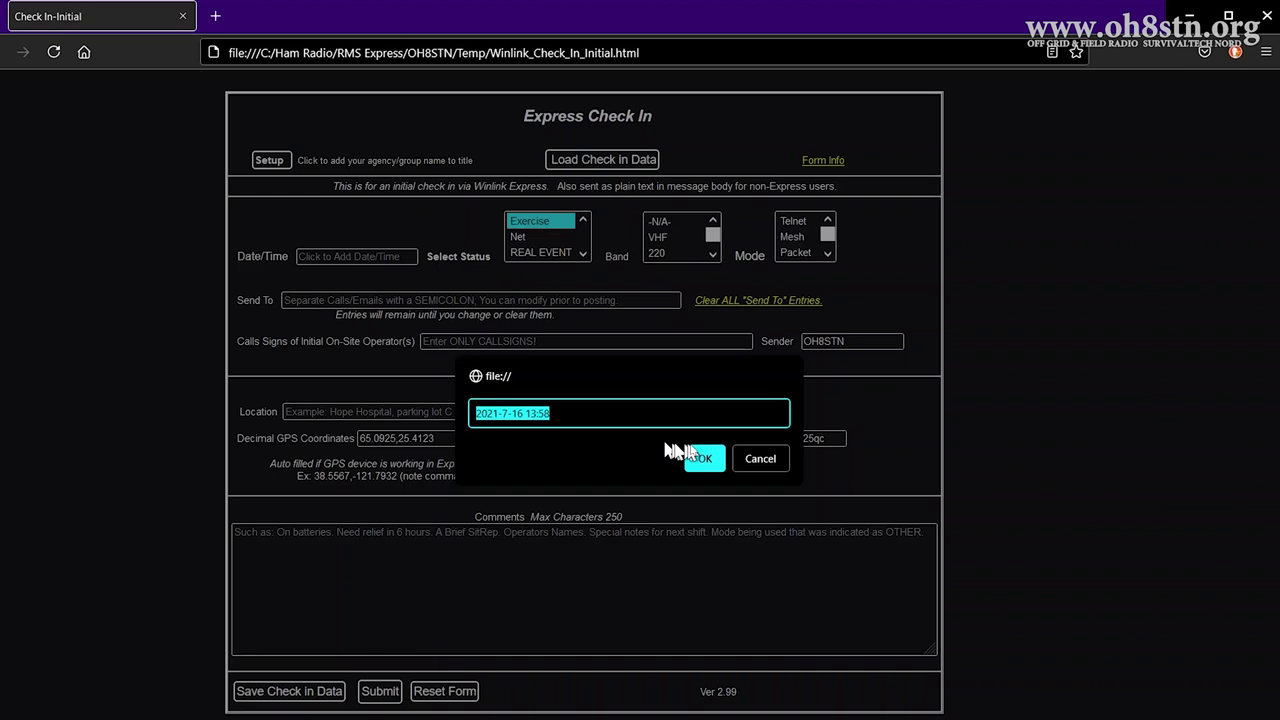
left_click(708, 458)
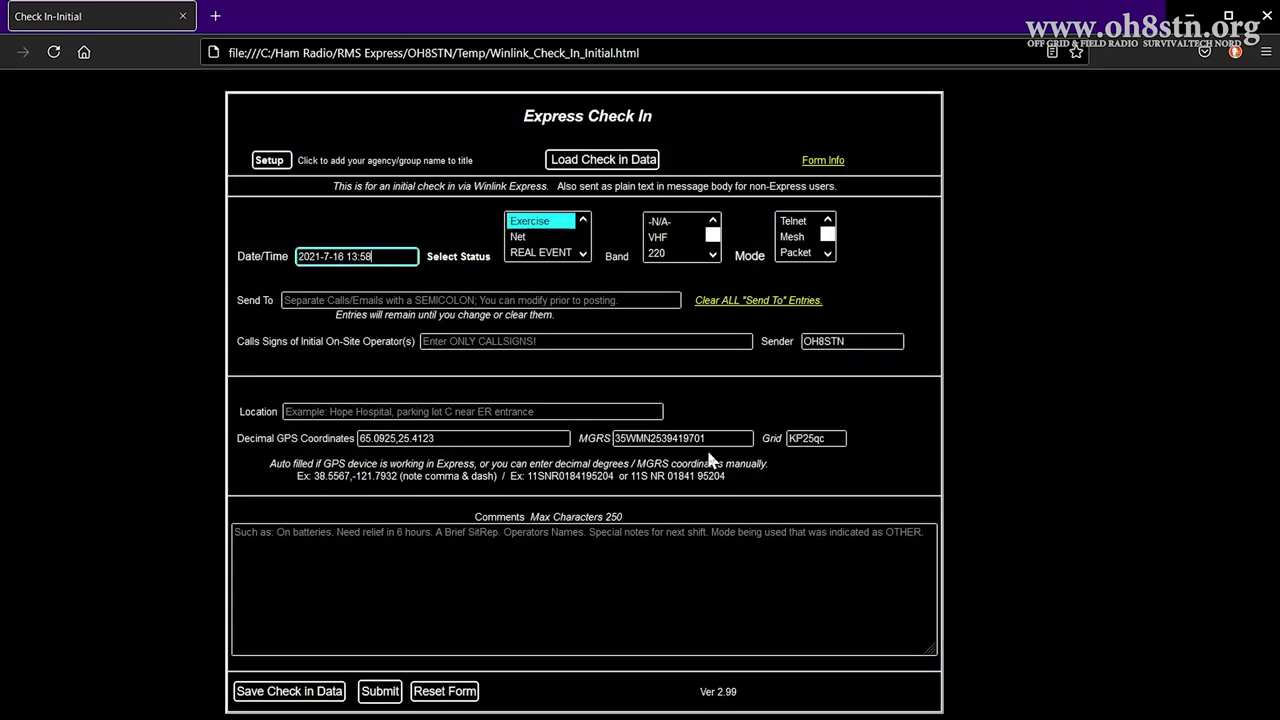
left_click(533, 238)
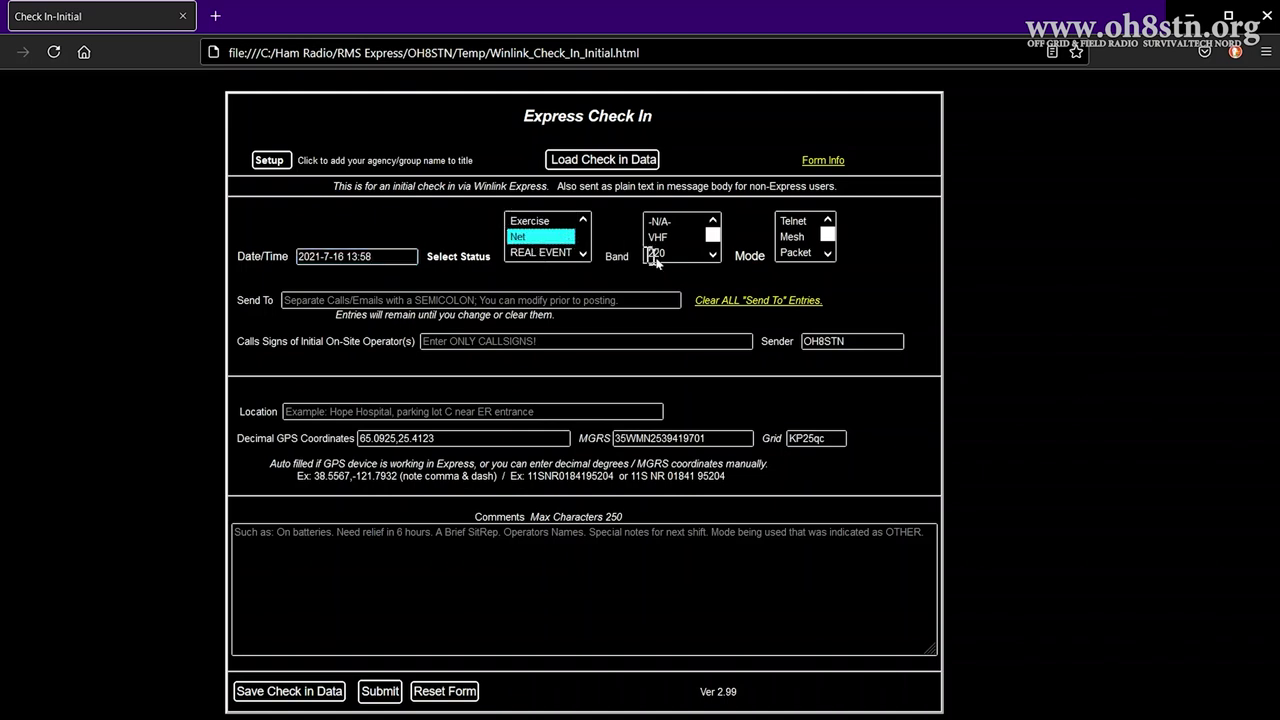
- Set the band to HF Amateur and the mode to Vara HF
left_click(714, 256)
left_click(714, 256)
left_click(714, 256)
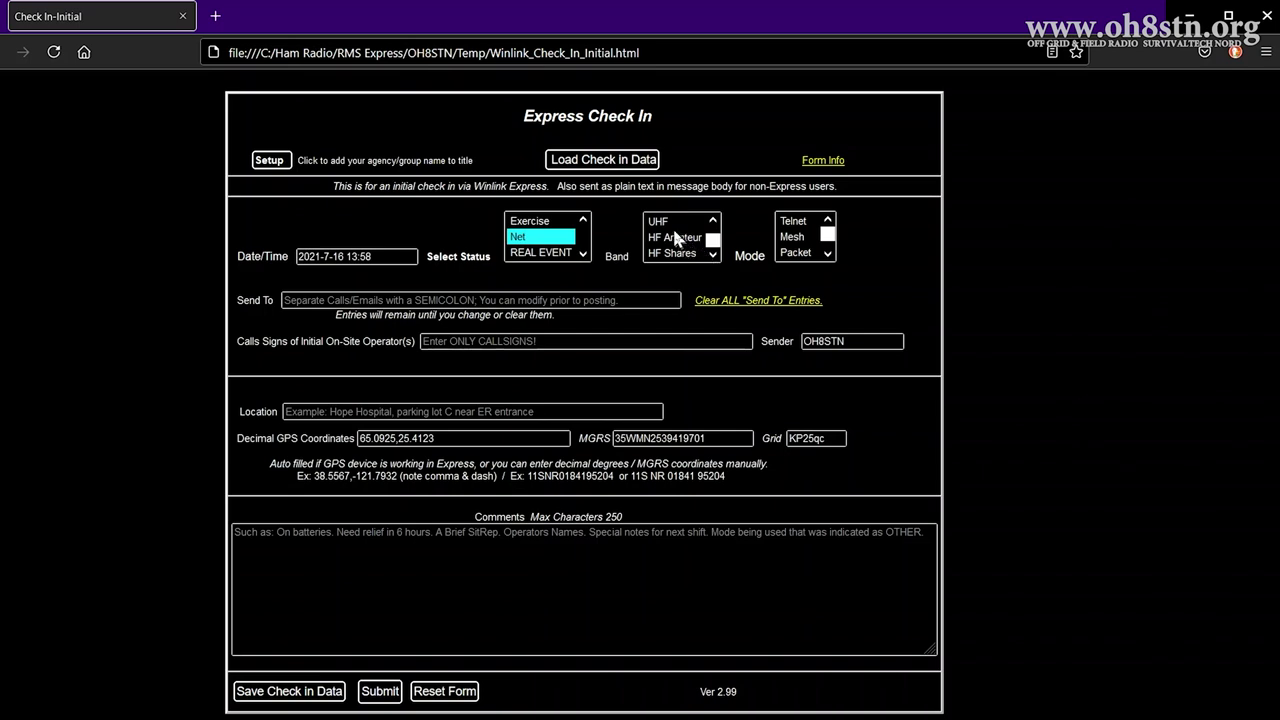
left_click(676, 238)
left_click(828, 254)
left_click(828, 254)
left_click(828, 254)
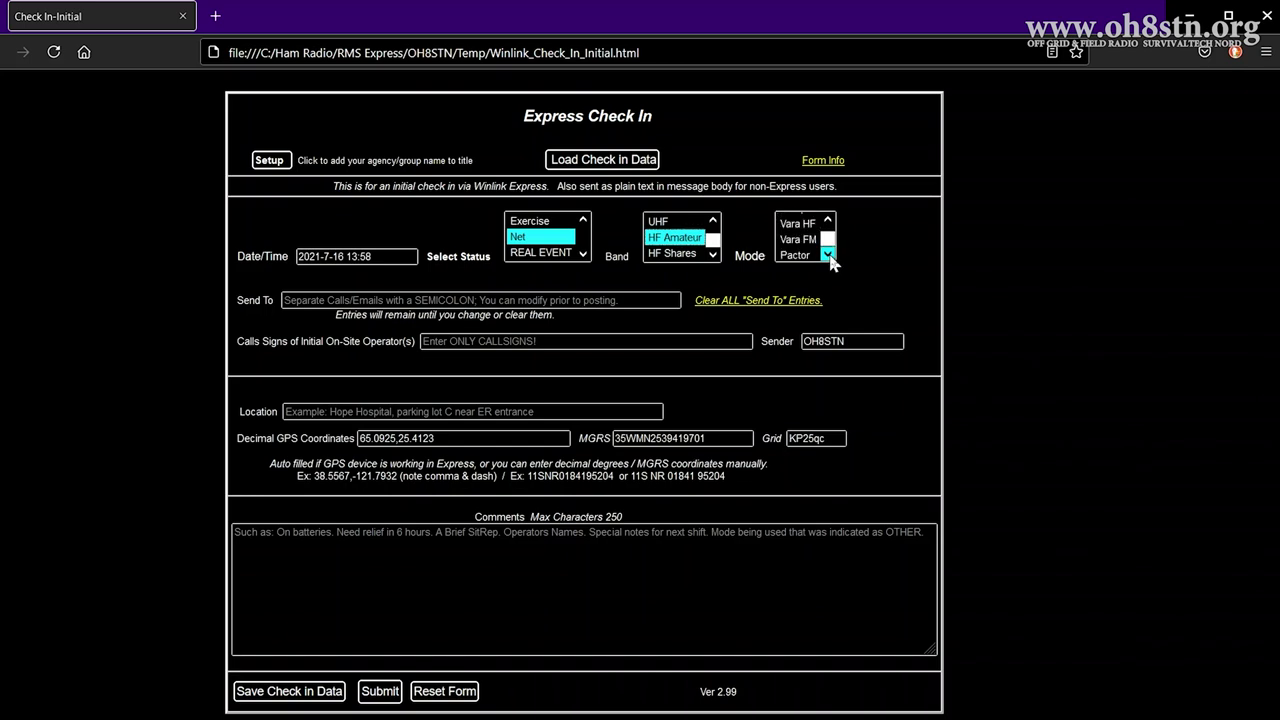
left_click(795, 221)
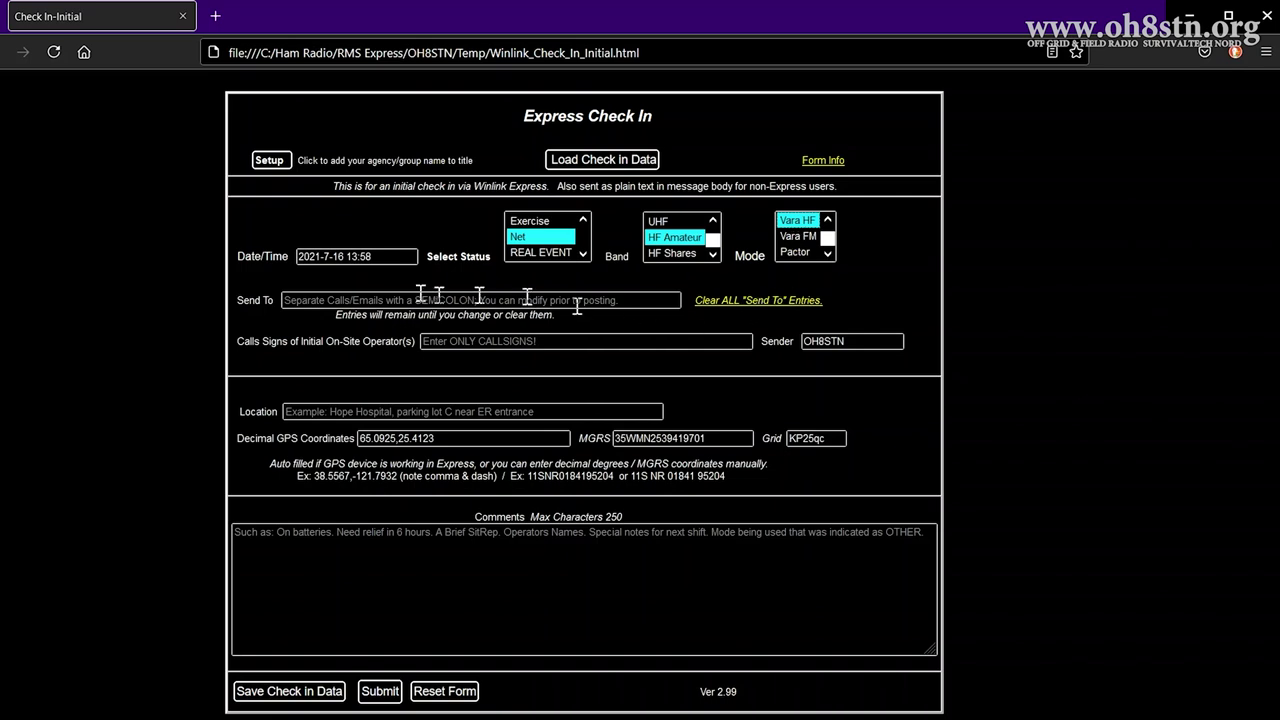
- Fill in the form's Send To field with the net contact's call sign
left_click(381, 298)
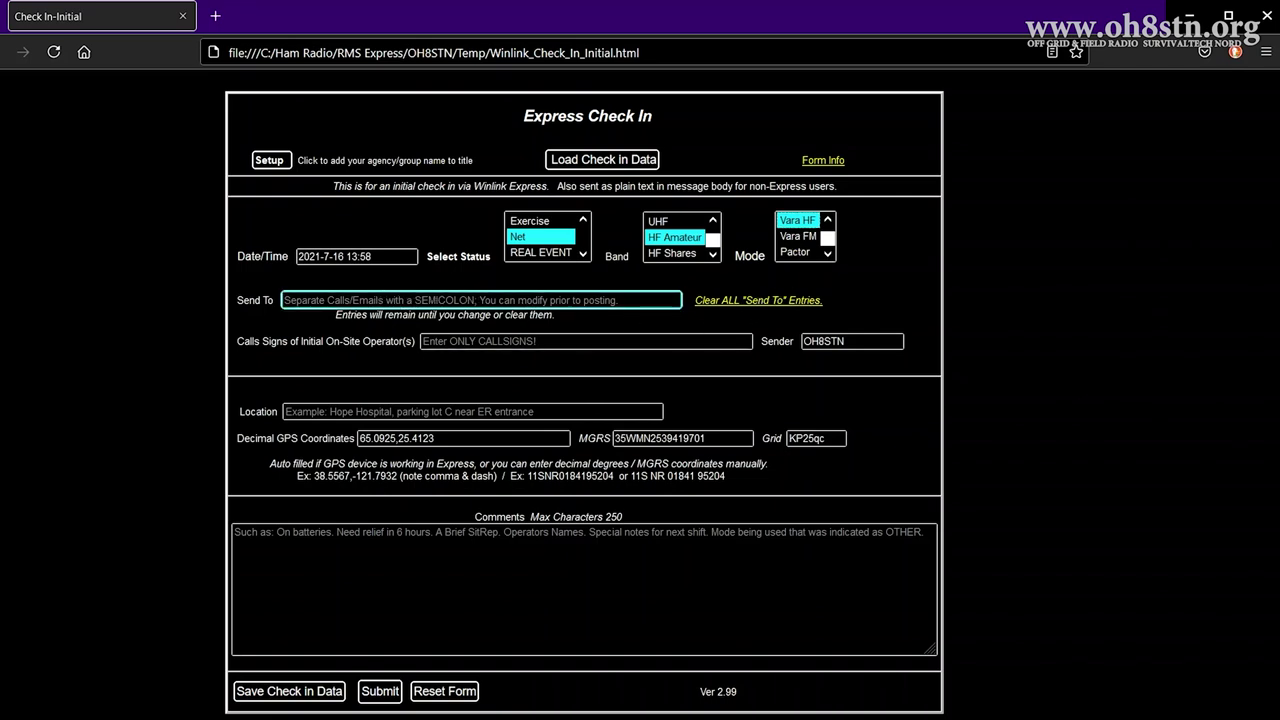
type("KB8RCR")
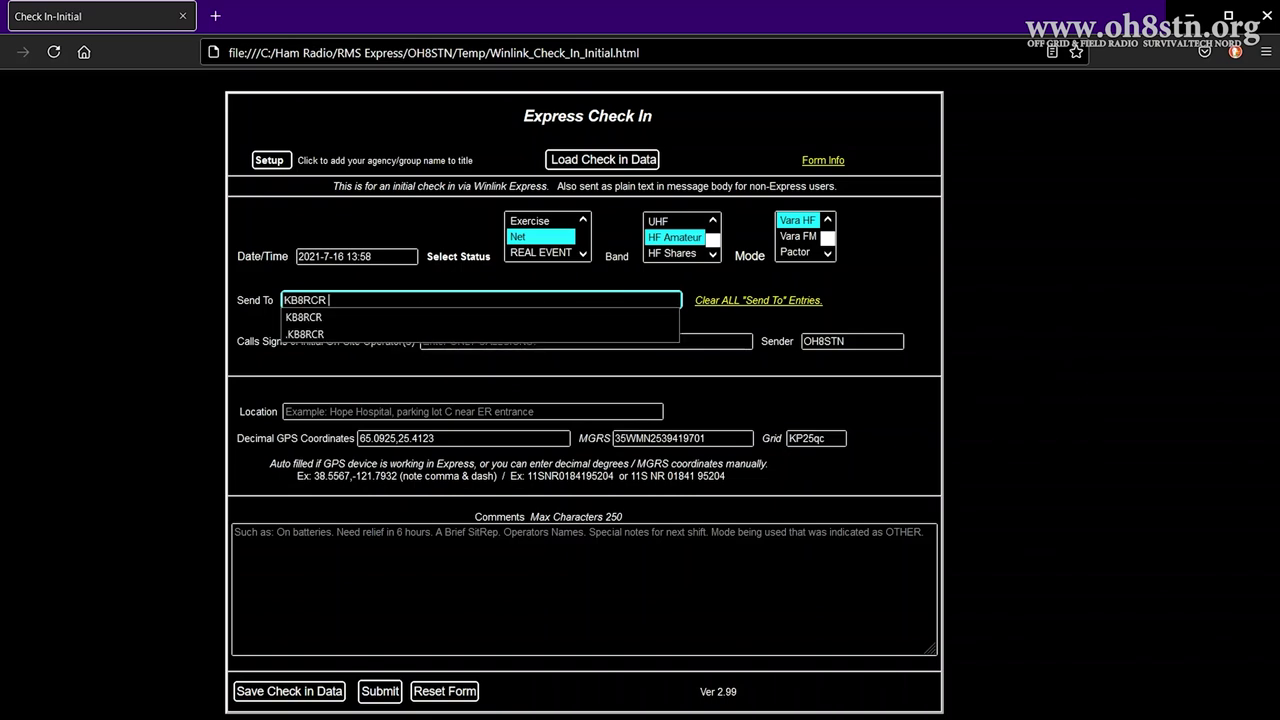
key("Return")
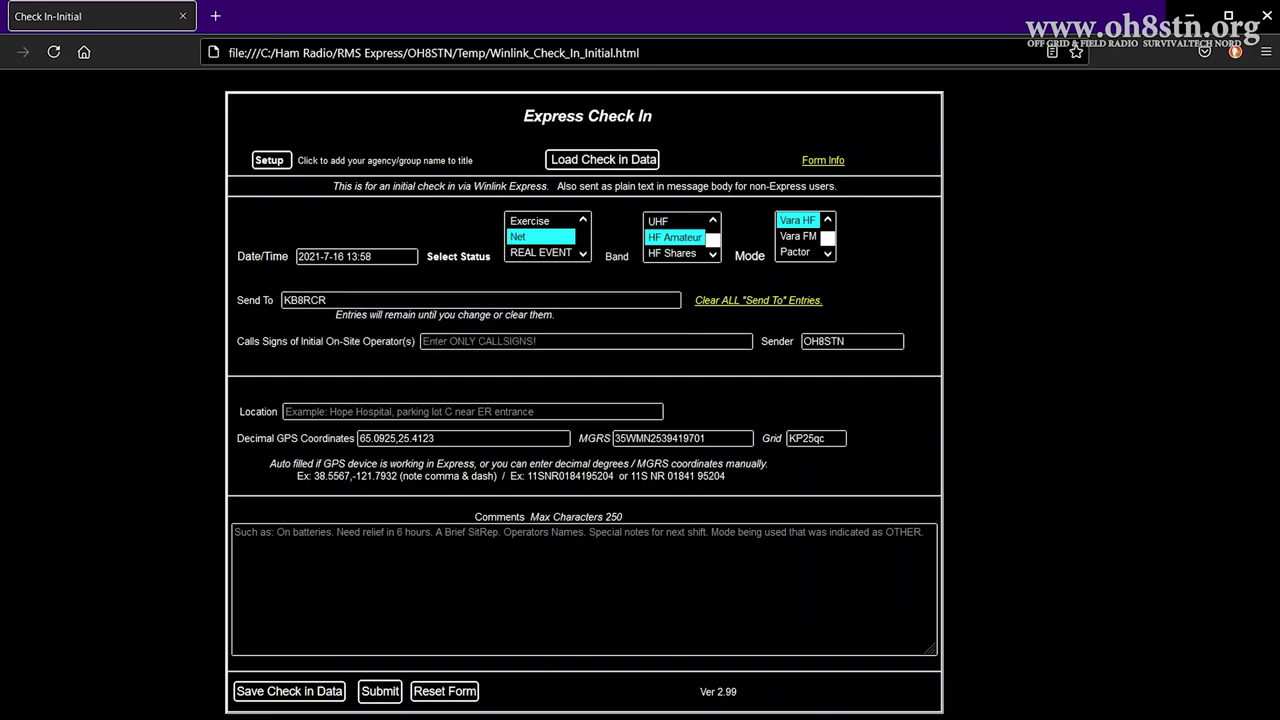
- Enter the station's portable (/P) call sign as the initial on-site operator
left_click(453, 345)
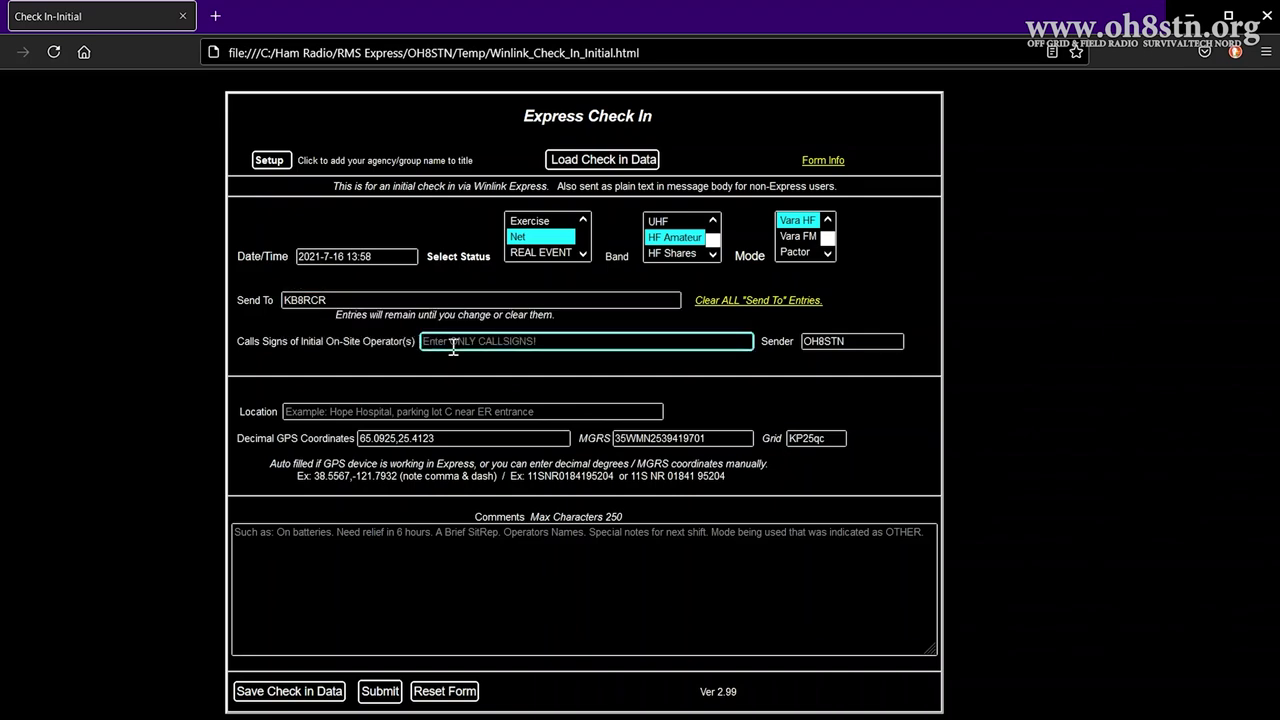
type("oh")
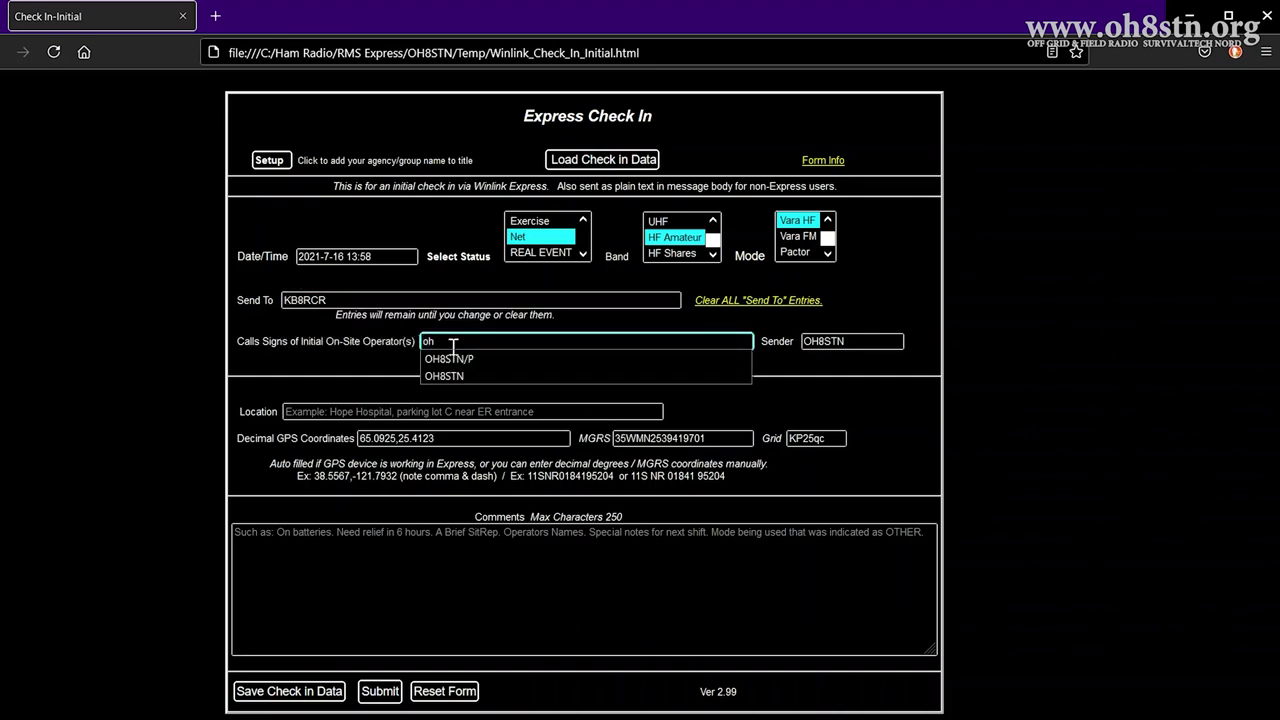
type("8")
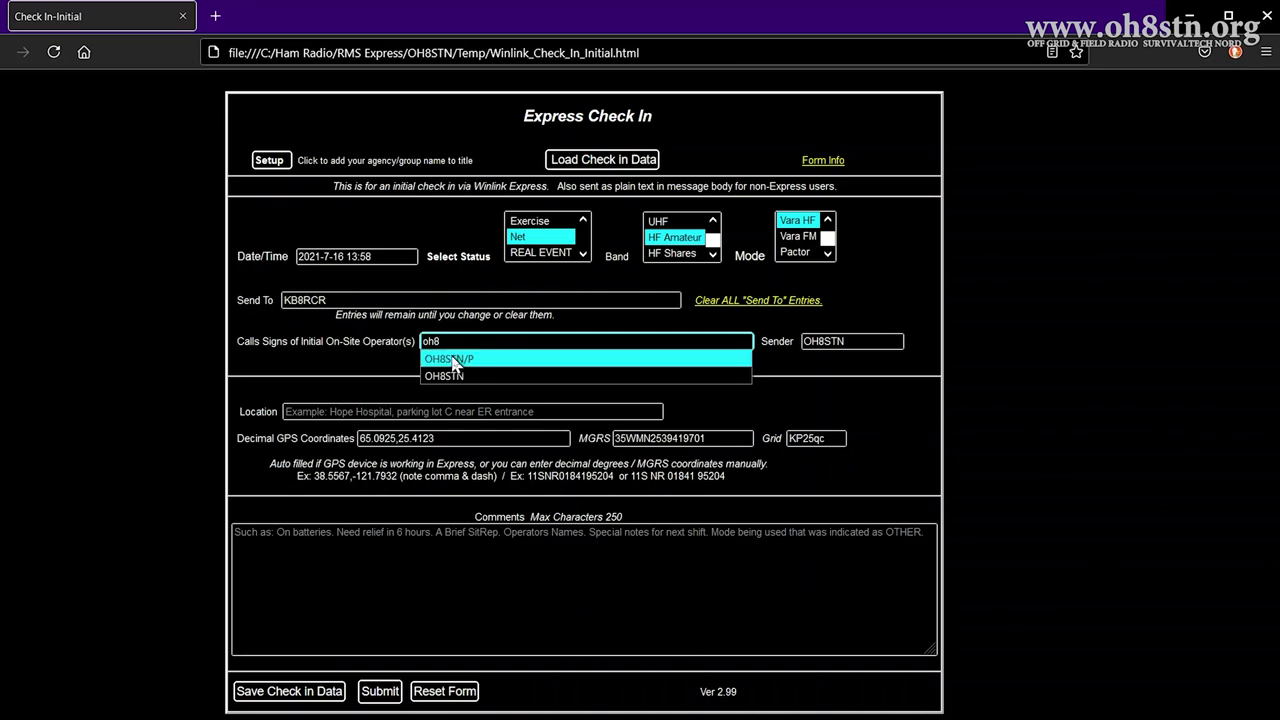
left_click(453, 362)
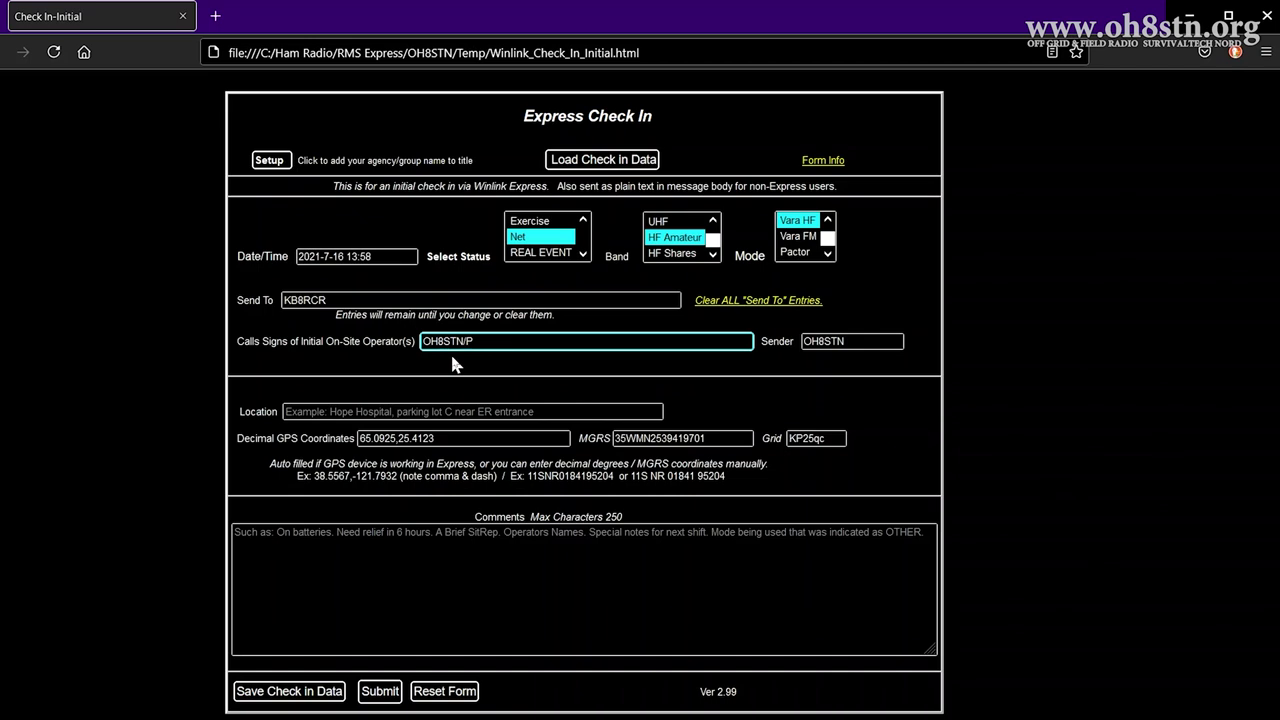
left_click(847, 341)
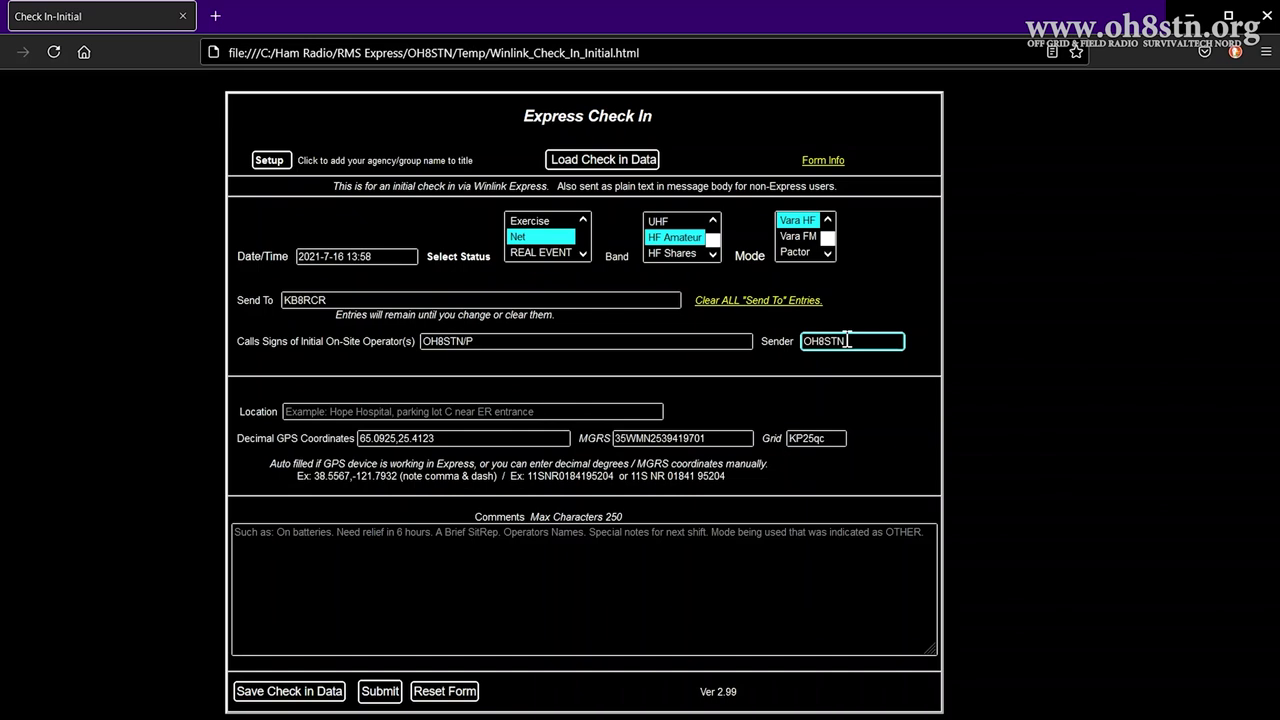
- Set the location to "Haukipudas Finland KP25PC", keeping the prefilled GPS coordinates
left_click(313, 410)
type("Hau")
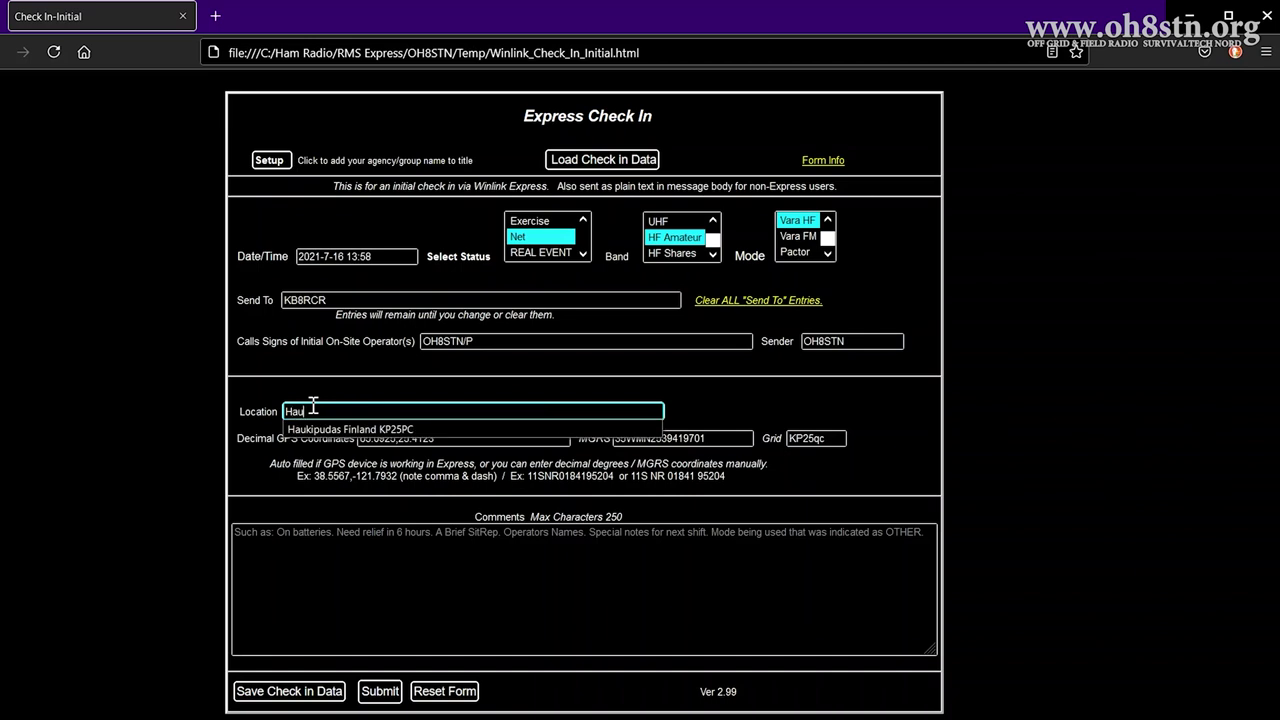
type("kipu")
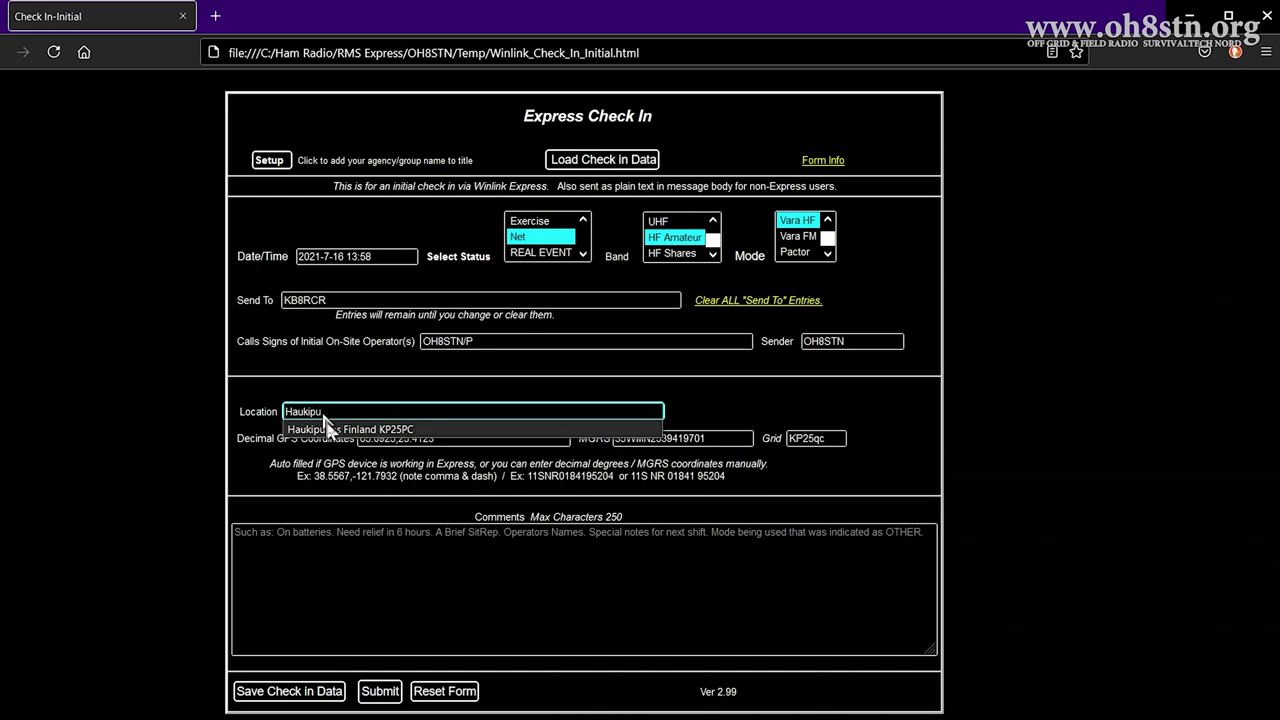
left_click(332, 430)
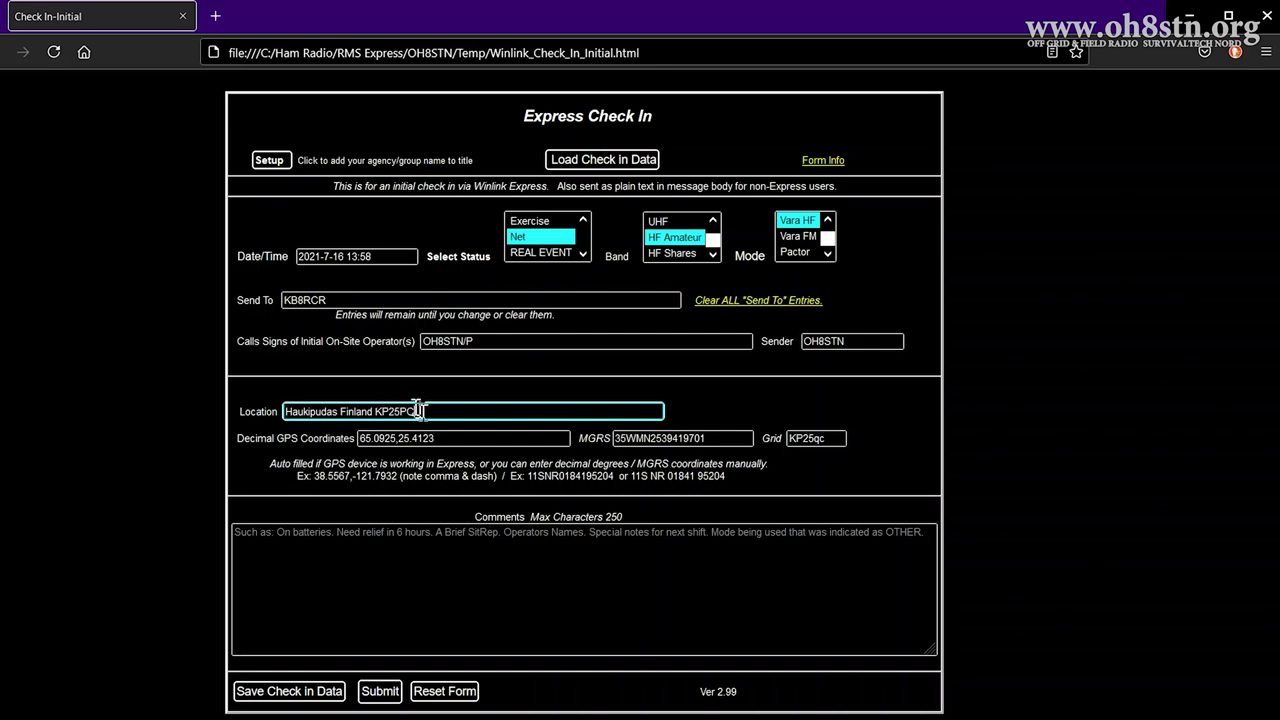
left_click(435, 438)
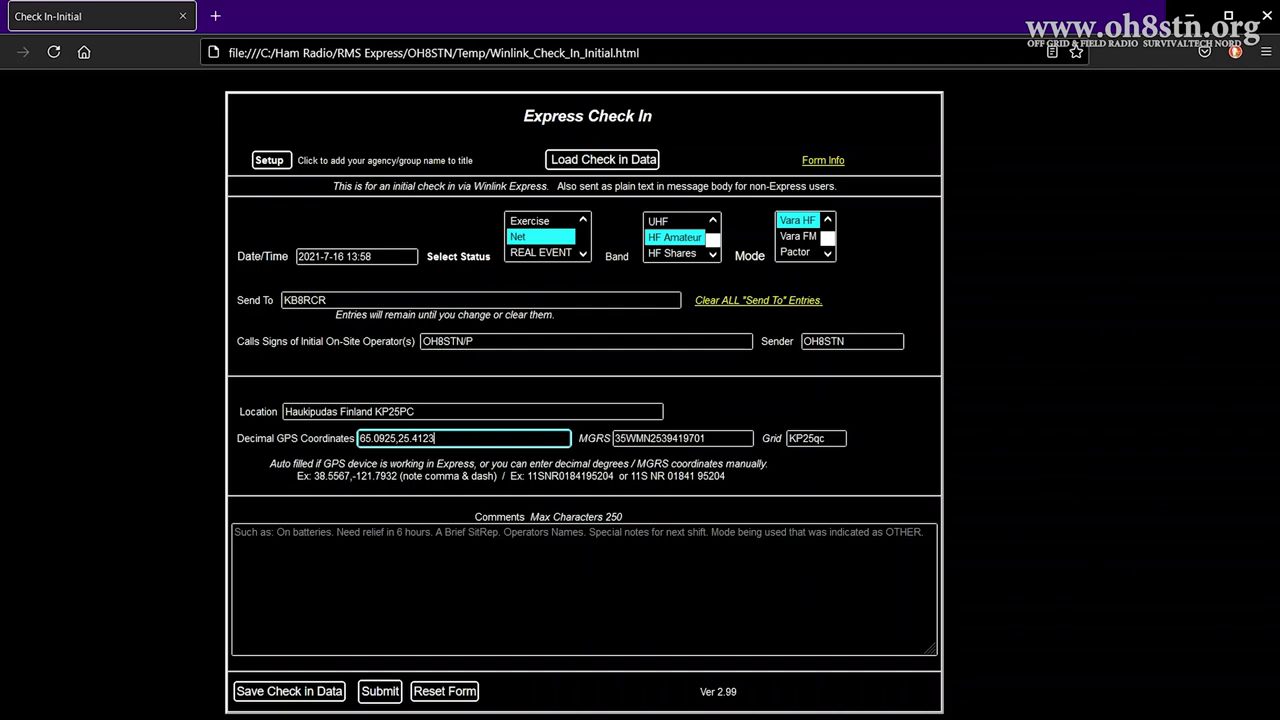
- Enter the comment "Test message for training purposes. 73 de" followed by the operator's first name
left_click(406, 556)
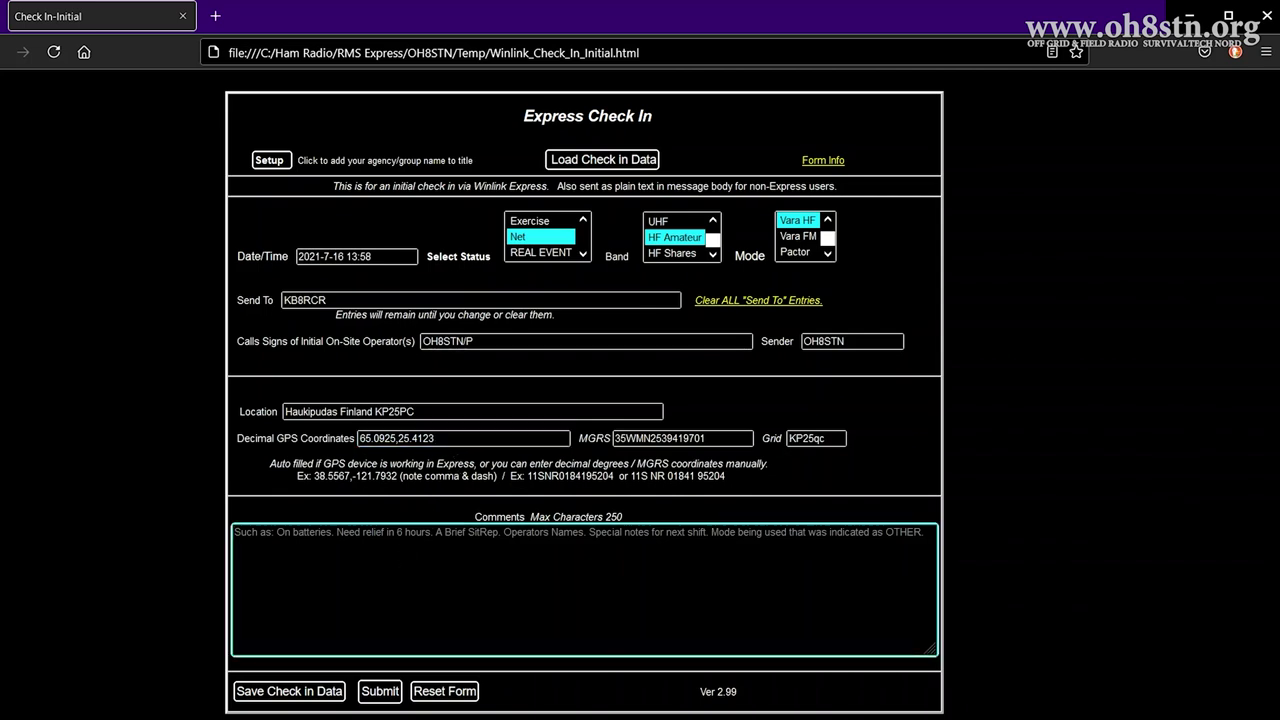
type("Te")
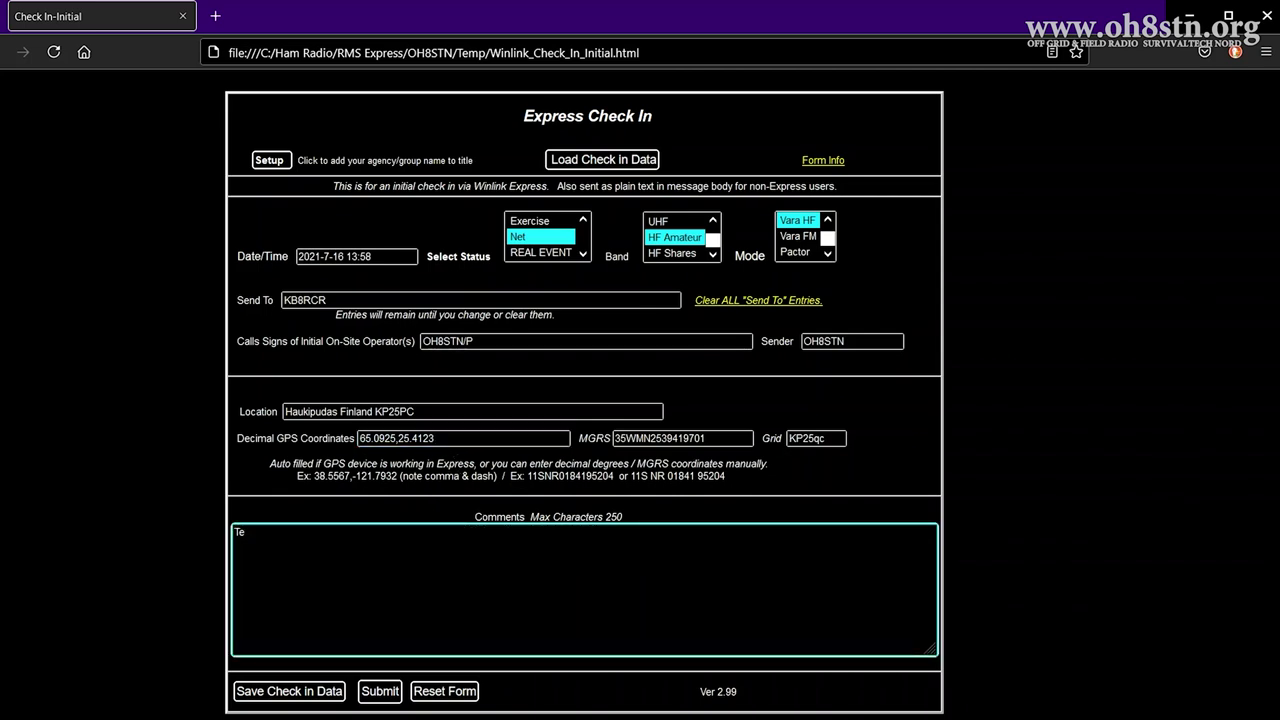
type("st message for trai")
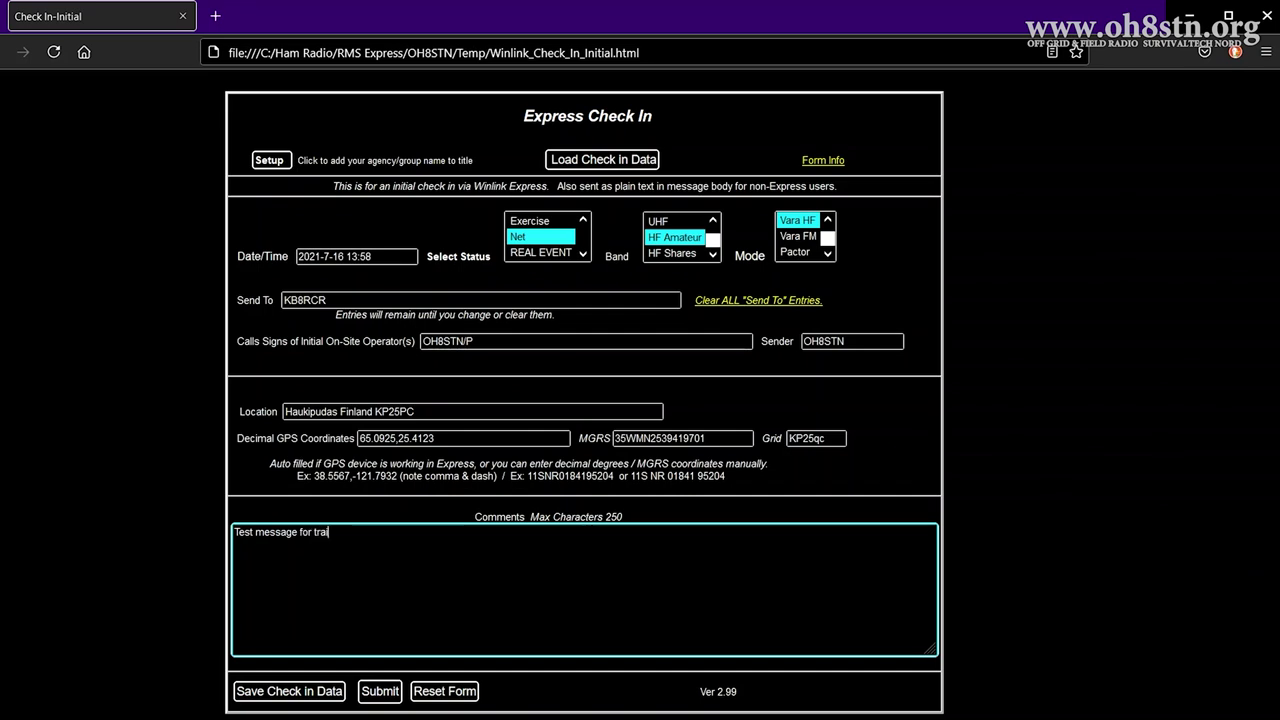
type("ning purposes. 73 de Julian")
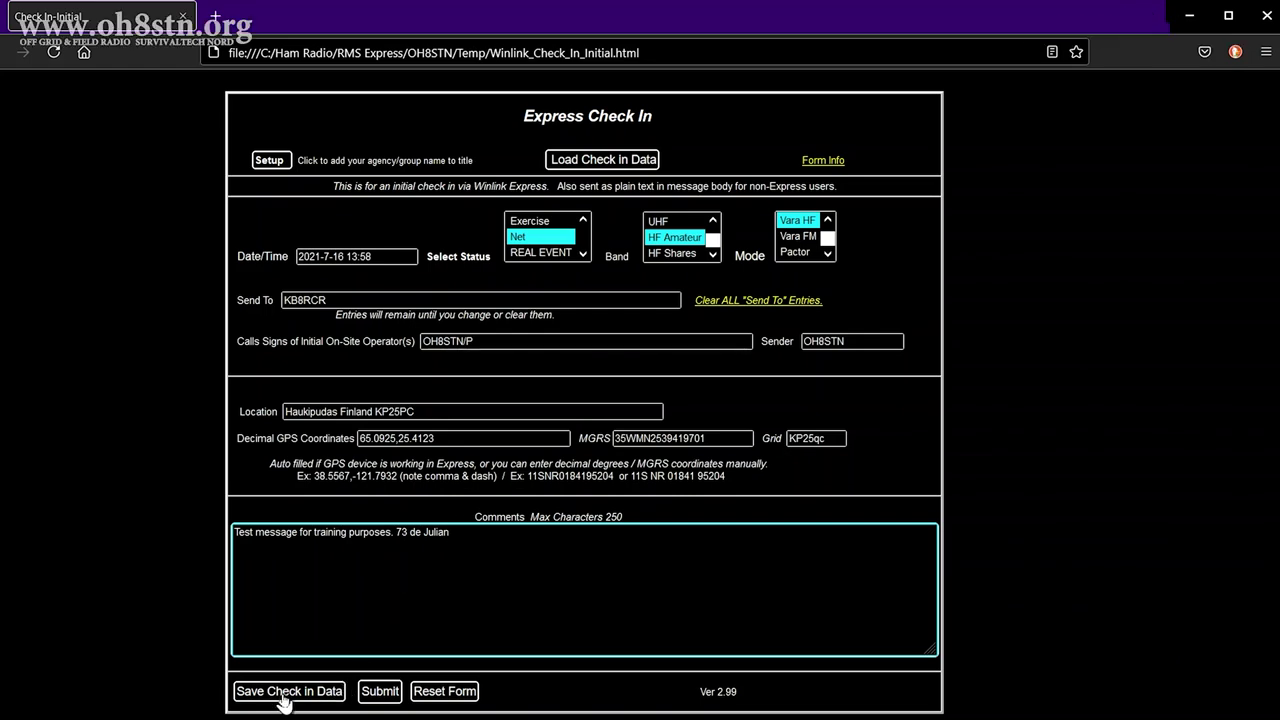
left_click(283, 697)
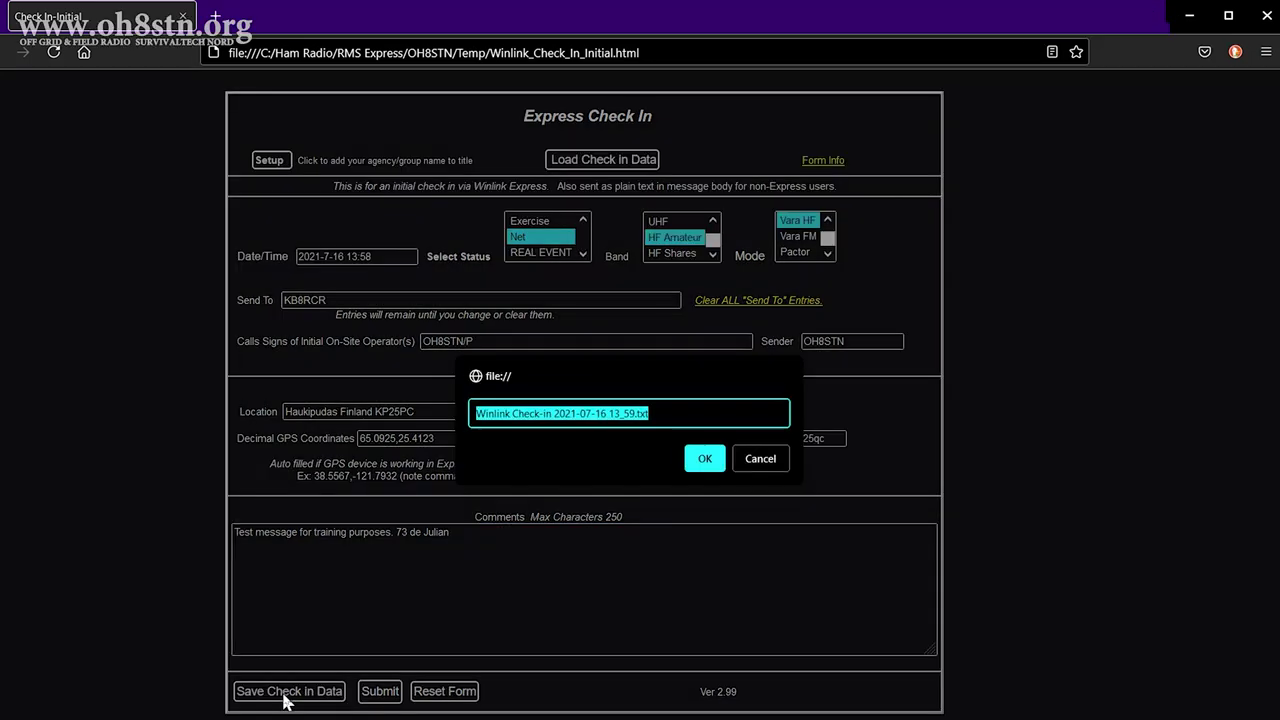
left_click(513, 413)
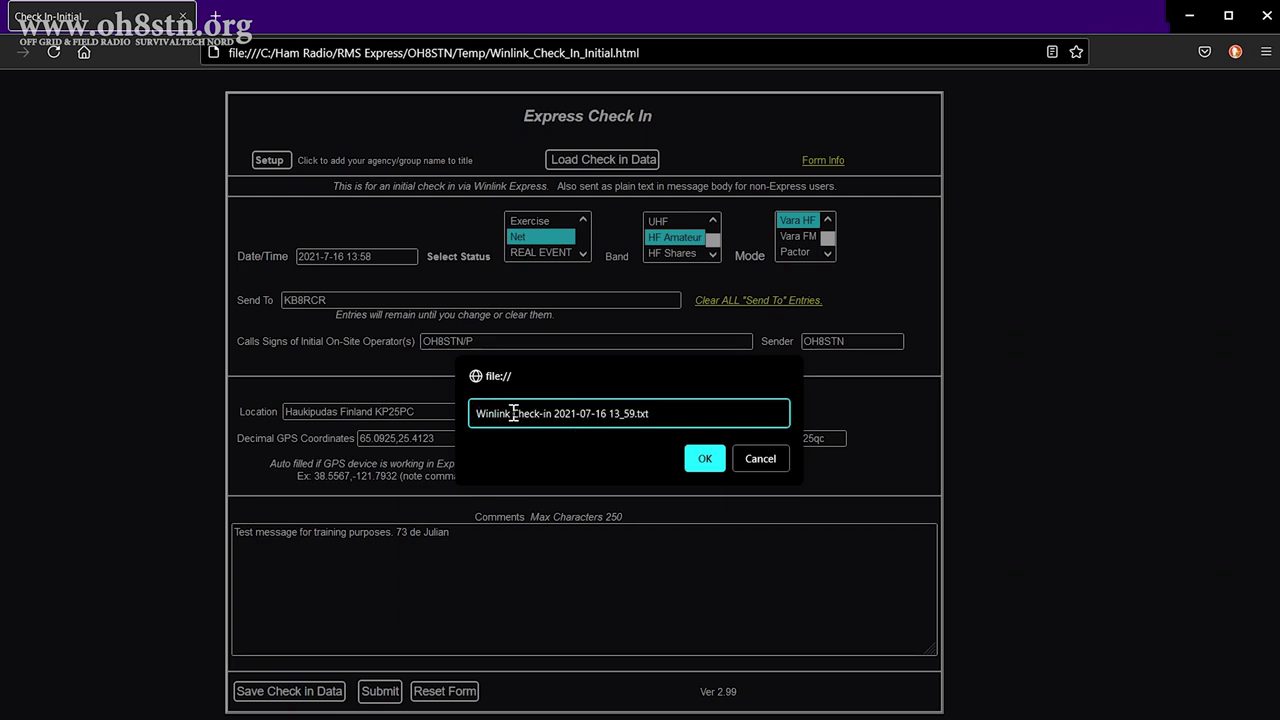
type("Test")
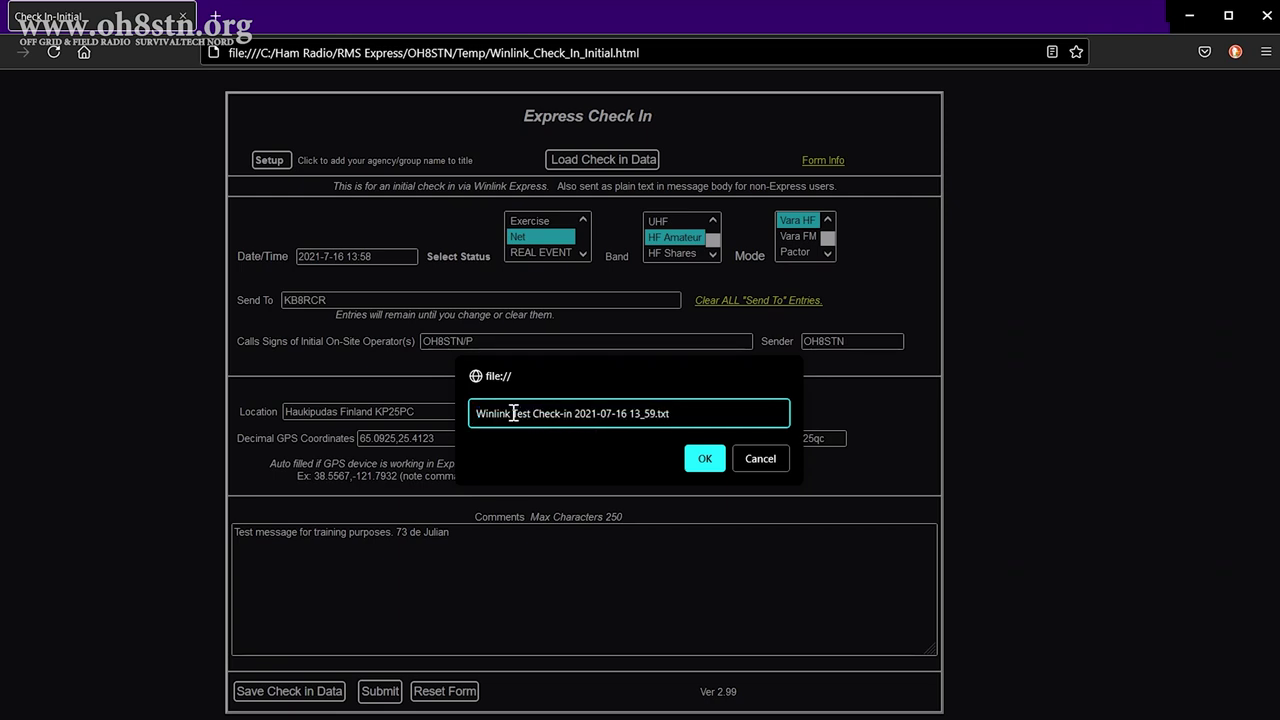
left_click(708, 468)
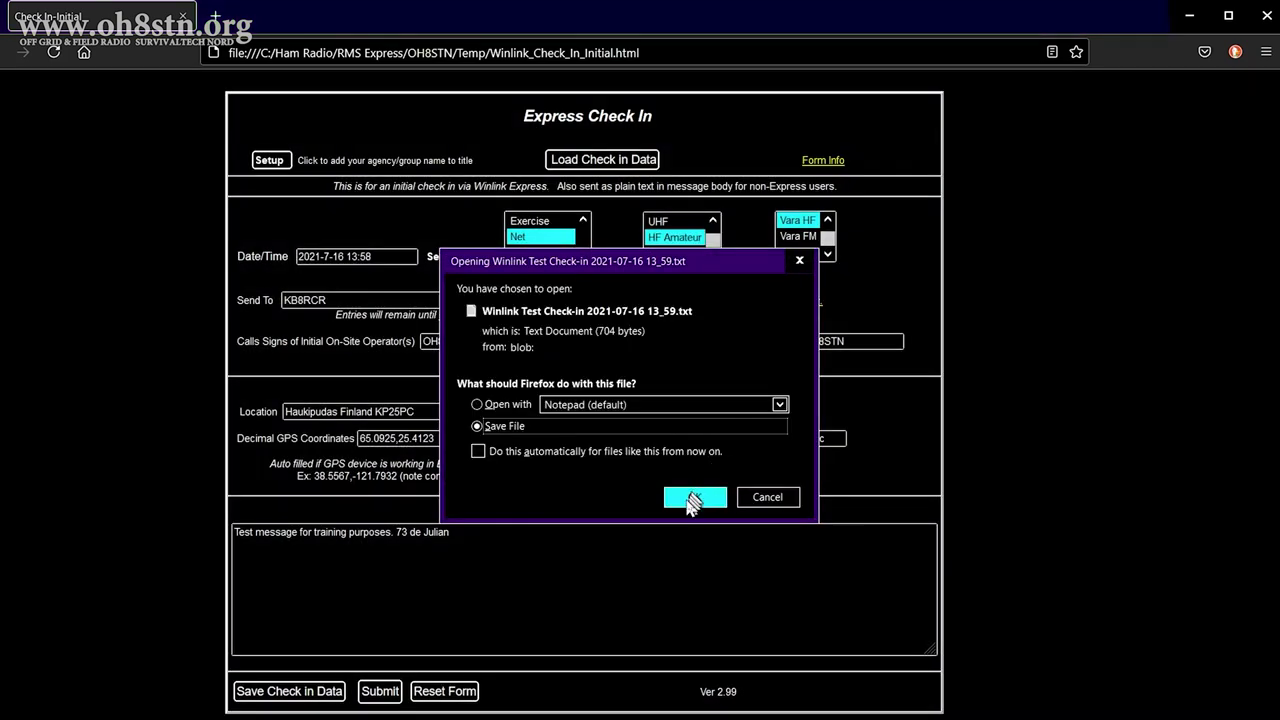
left_click(692, 499)
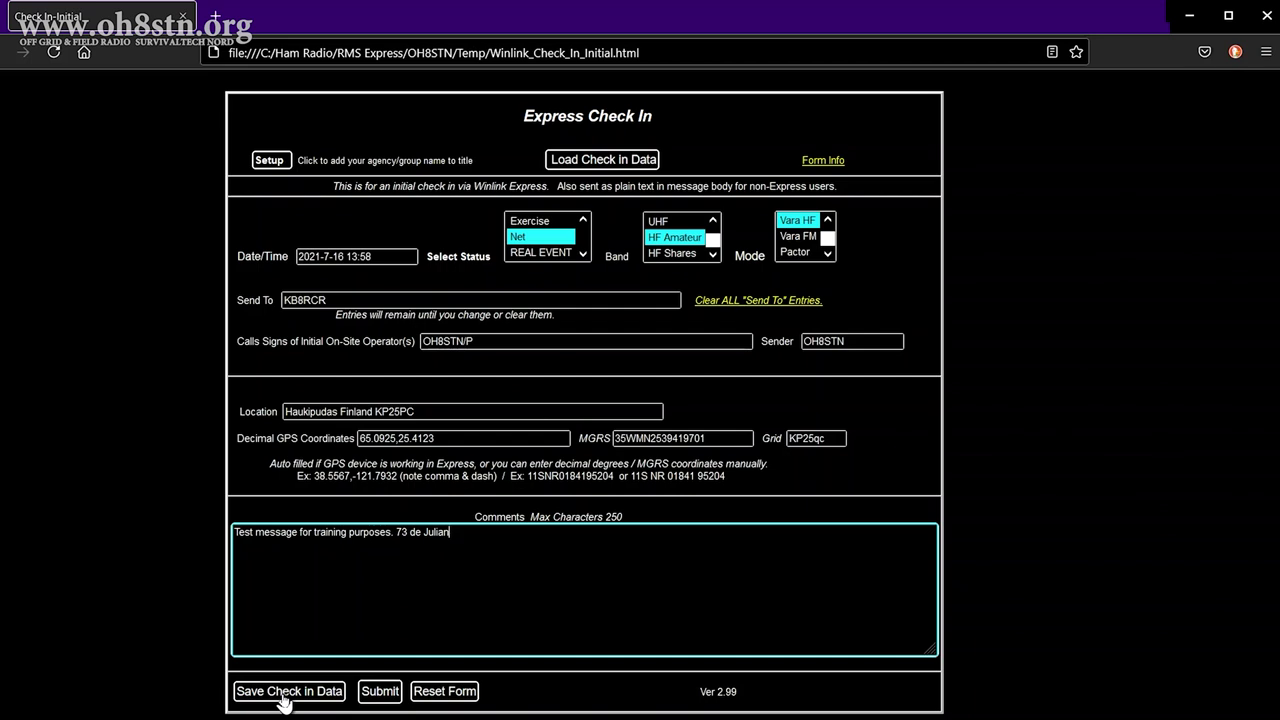
- Save the check-in data as a text file, adding "Test" before "Check-in" in the suggested file name
left_click(283, 696)
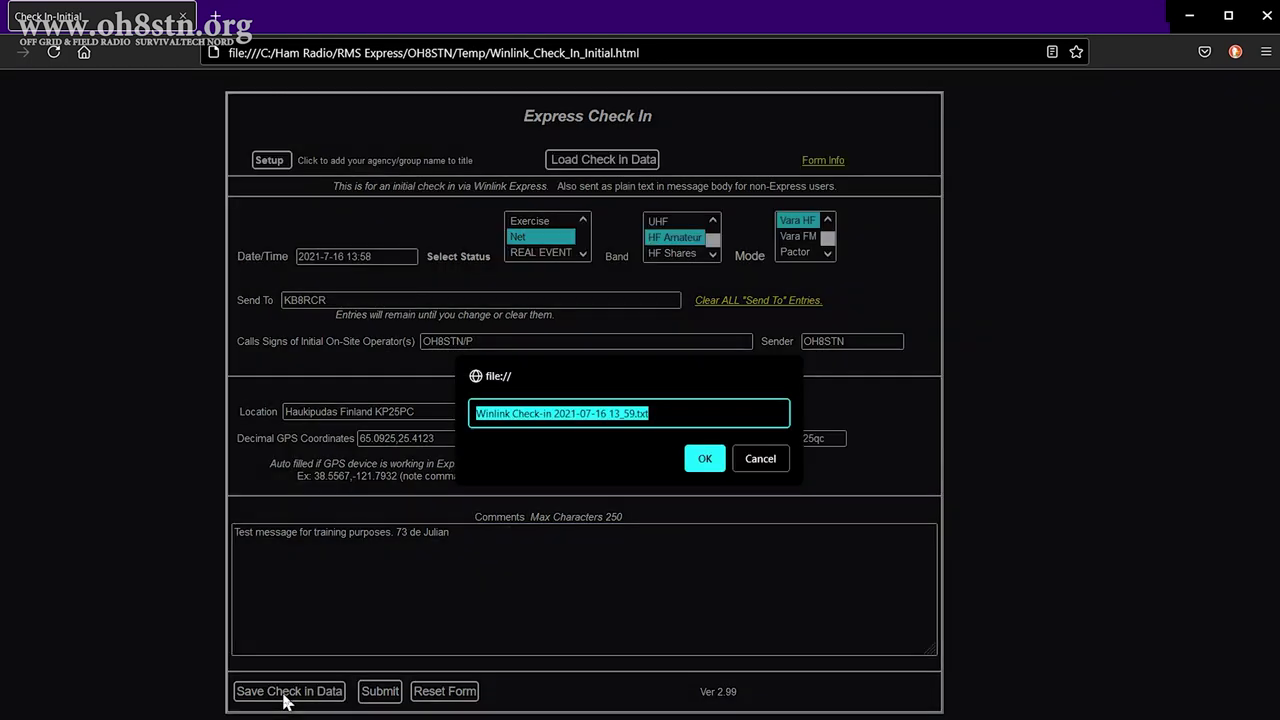
left_click(513, 413)
type("Test")
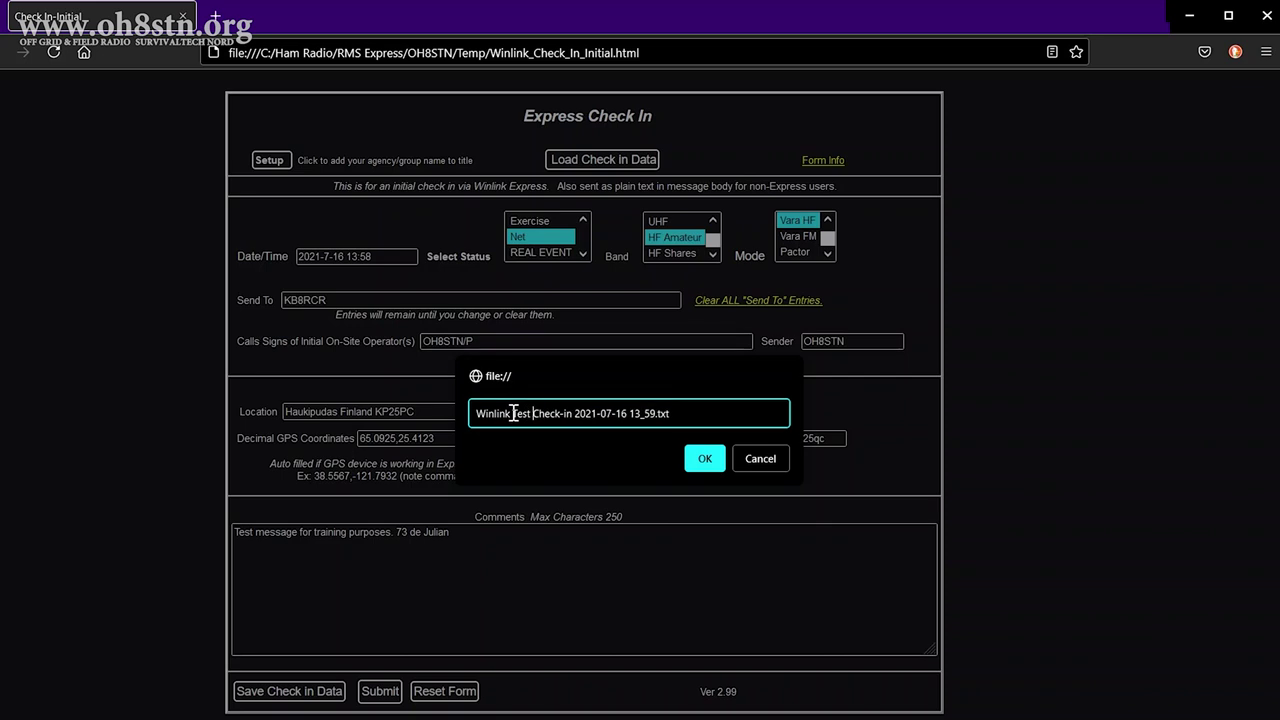
left_click(705, 460)
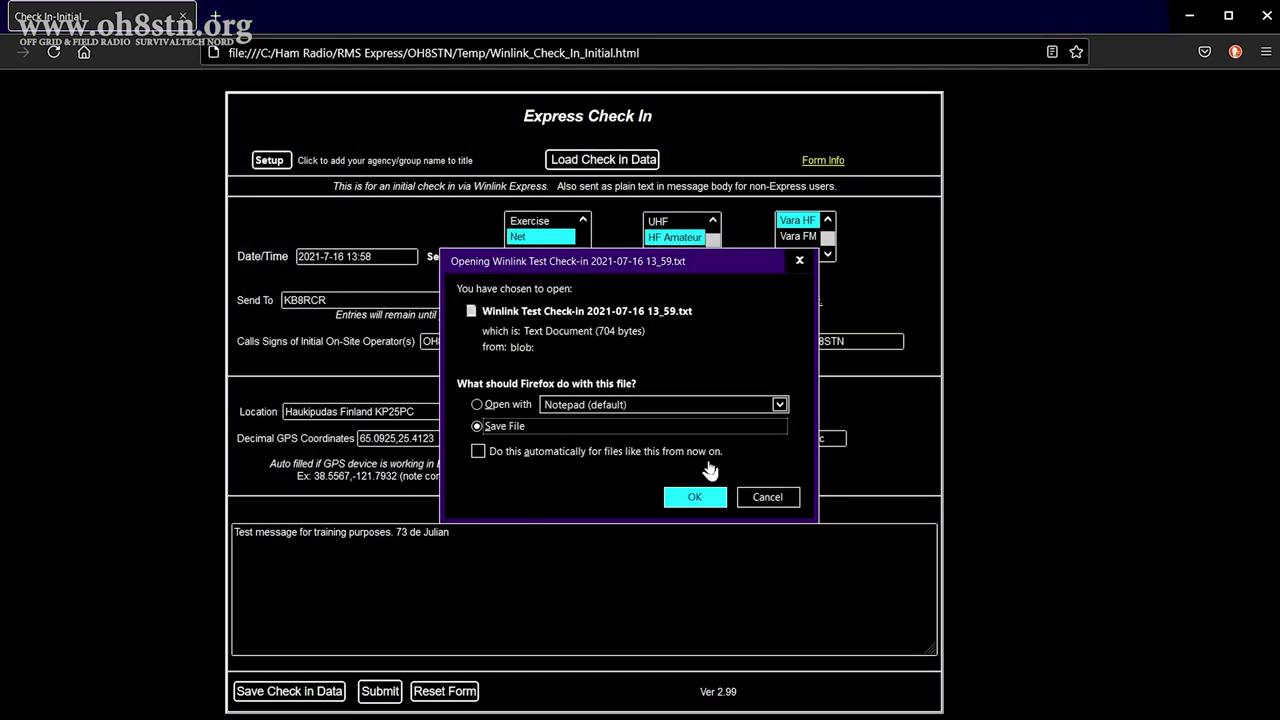
left_click(690, 500)
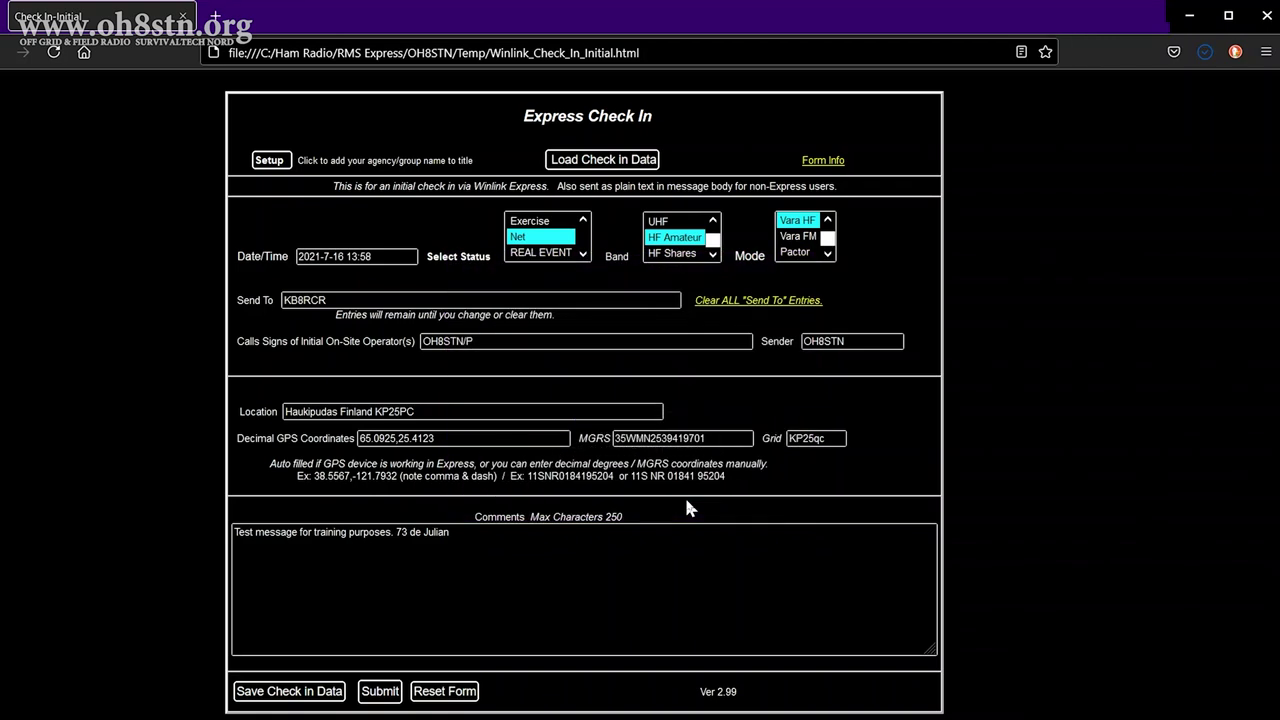
- Submit the completed check-in form and review the message generated from it
left_click(380, 700)
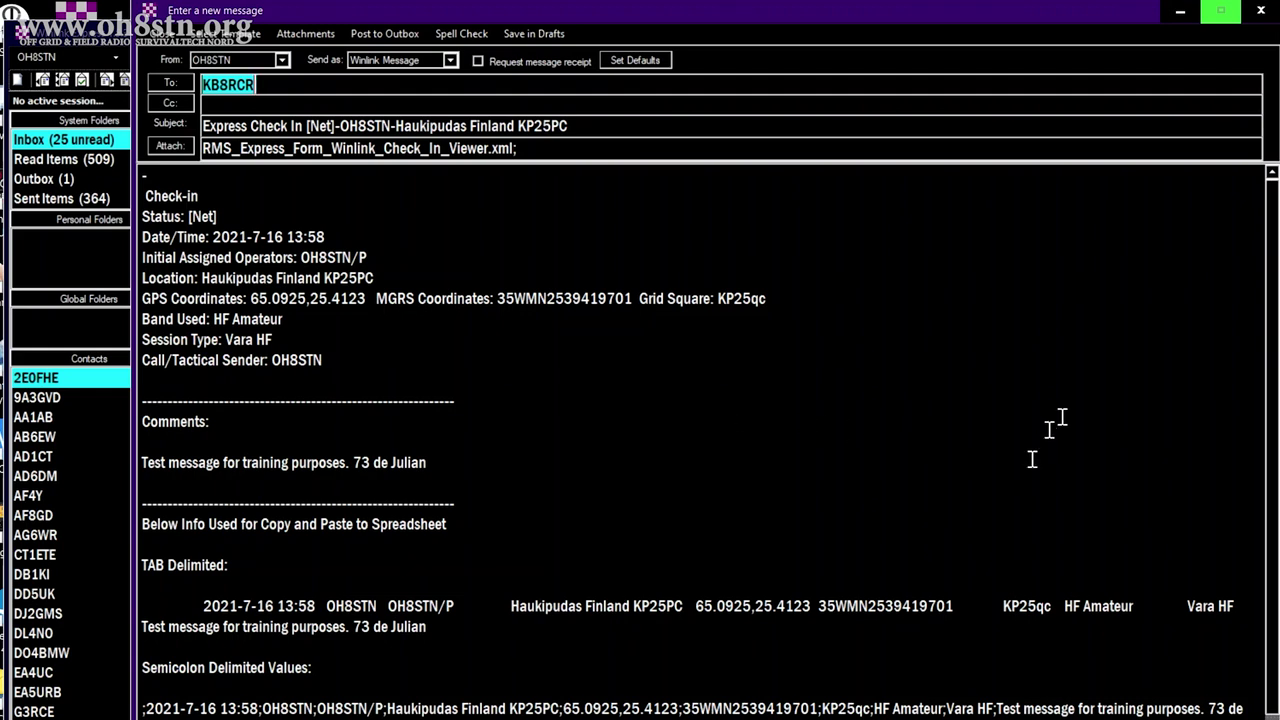
scroll(1273, 228, "down", 2)
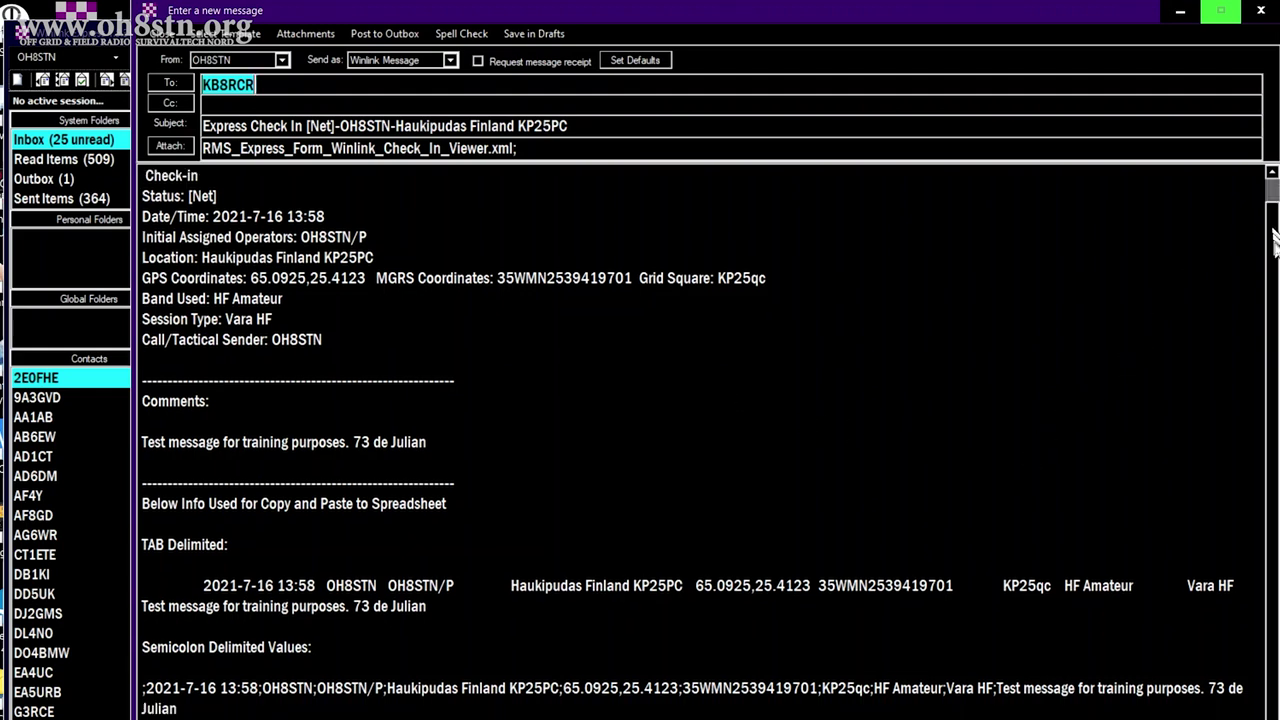
scroll(1274, 208, "up", 2)
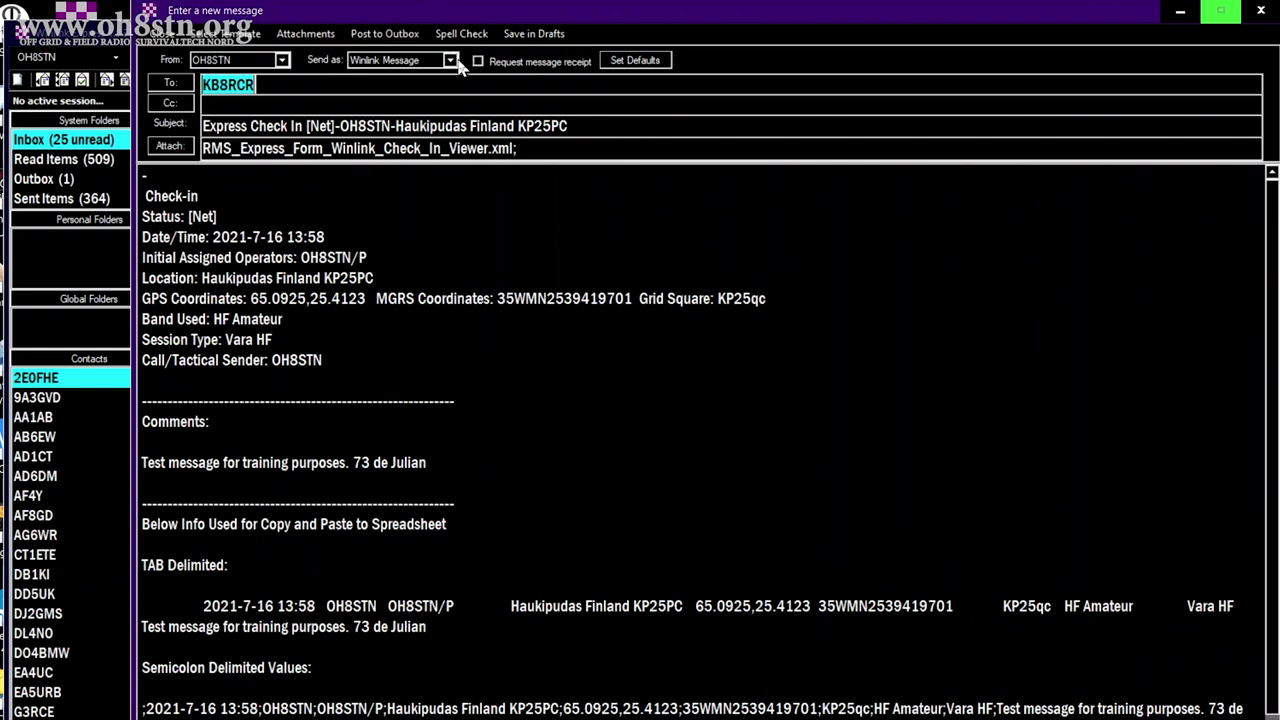
- Set the check-in message to be sent as a Winlink Message
left_click(451, 61)
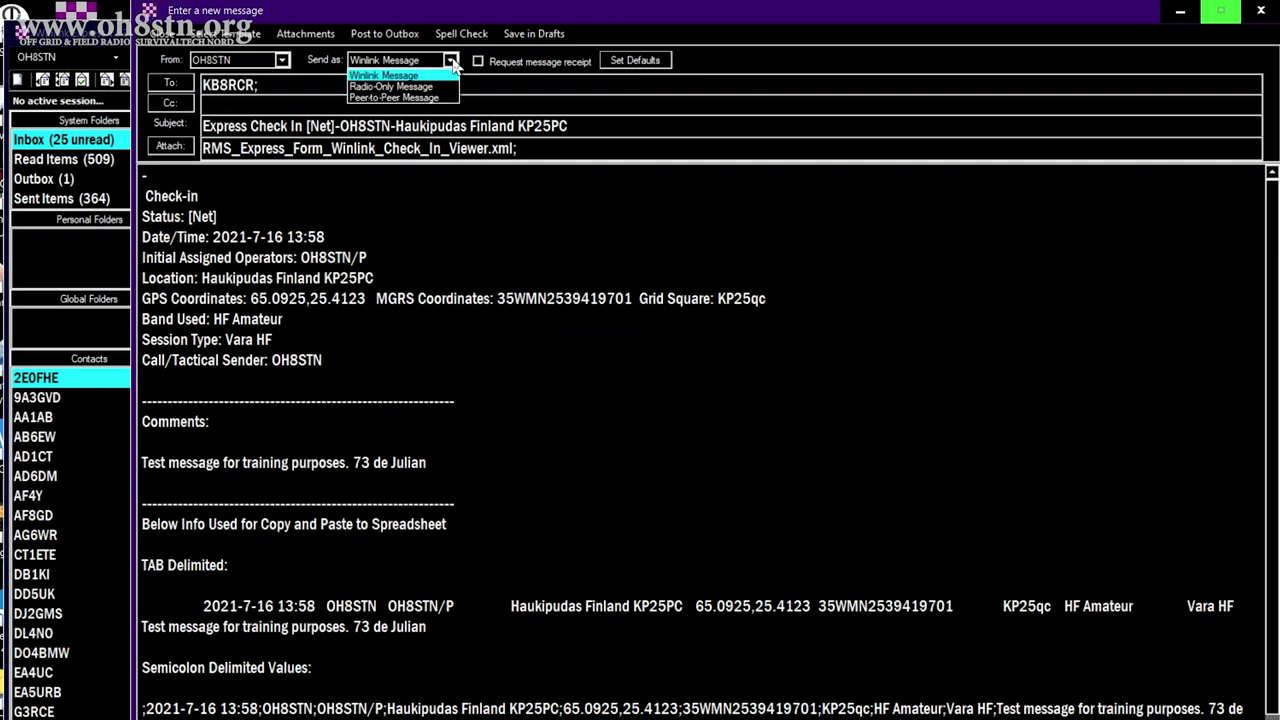
left_click(398, 76)
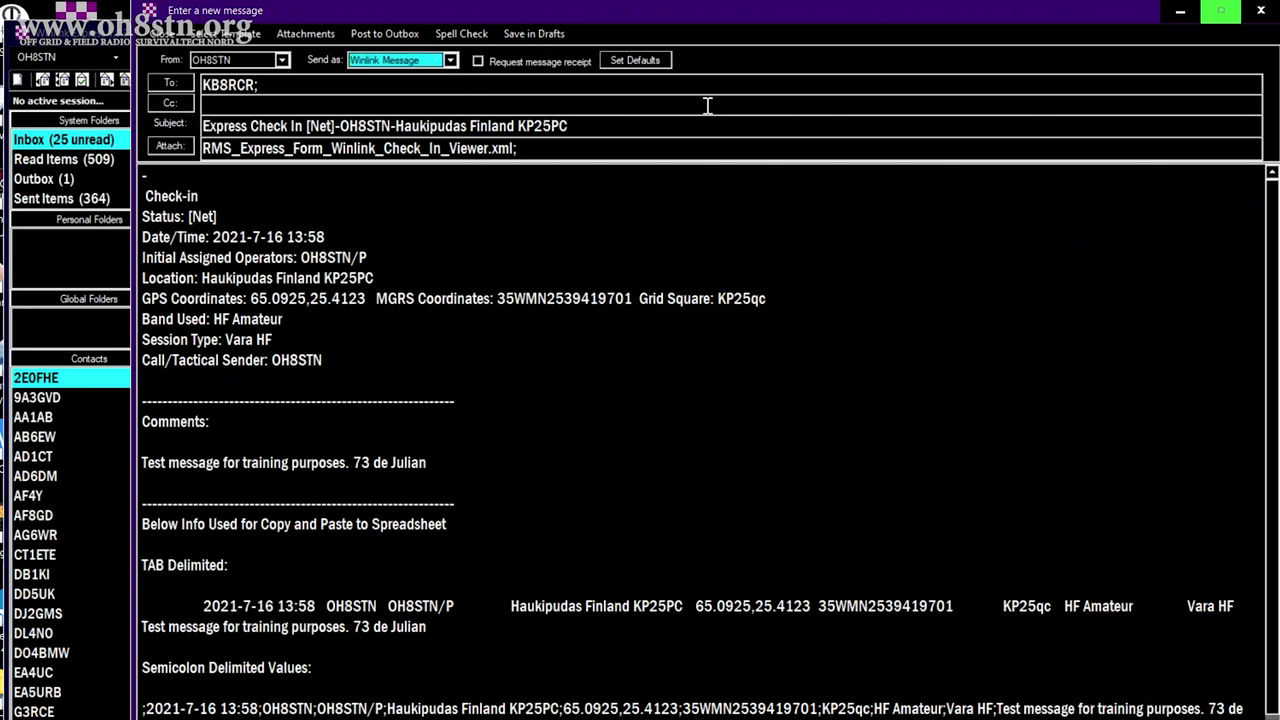